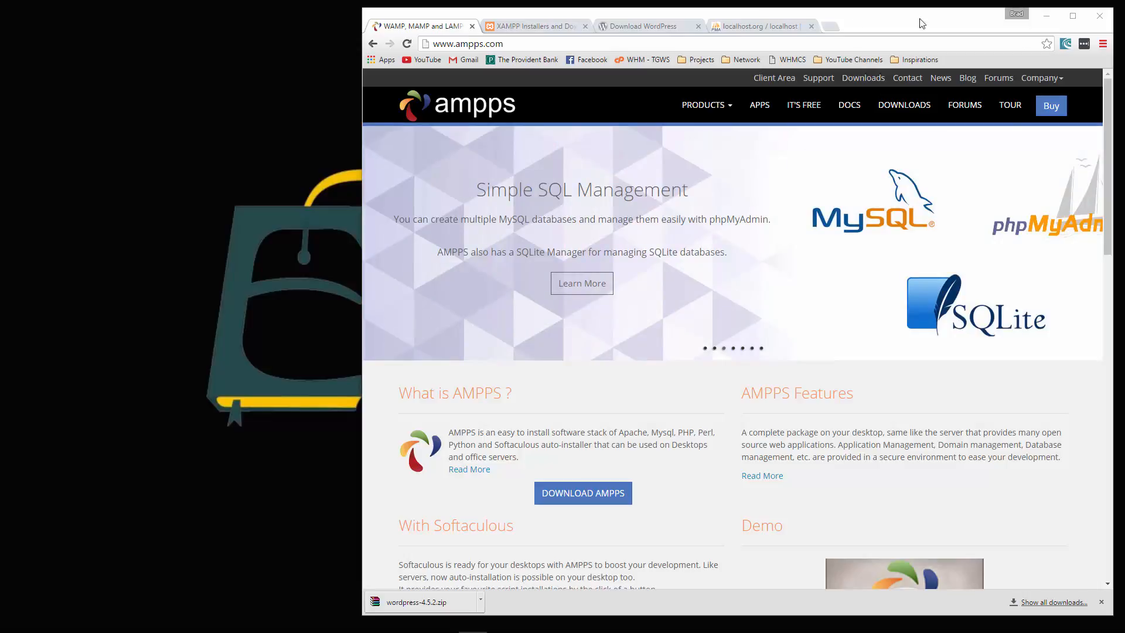
- Switch to the XAMPP Installers and Downloads tab at apachefriends.org
{"action": "left_click", "coordinate": [533, 28]}
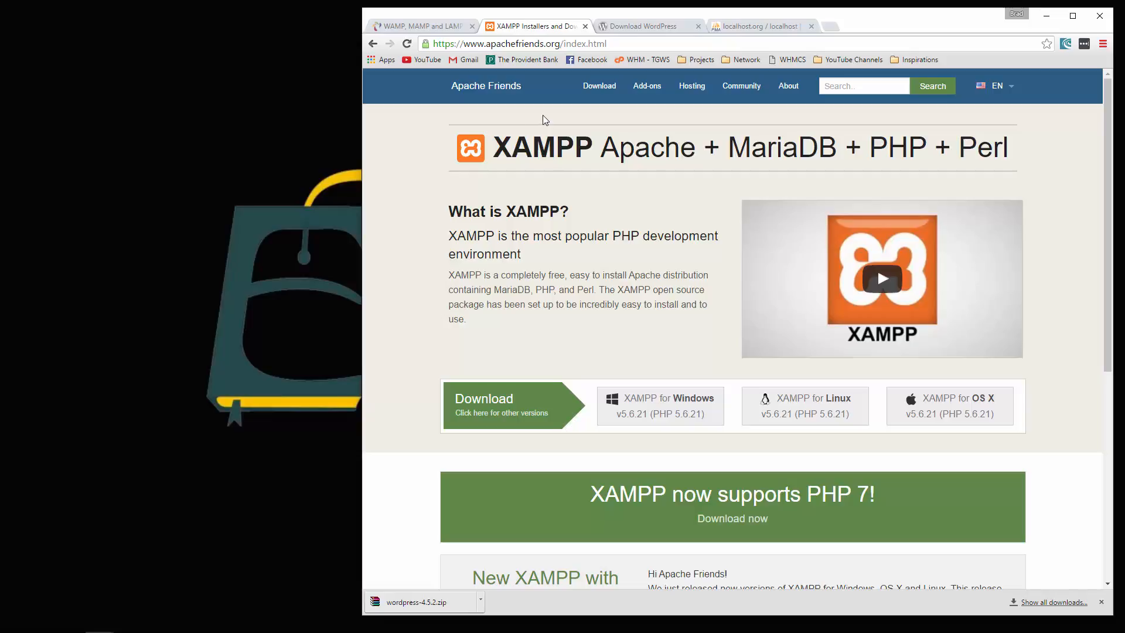
- Look over the AMPPS Downloads page for version 3.5, then close the AMPPS tab
{"action": "left_click", "coordinate": [444, 27]}
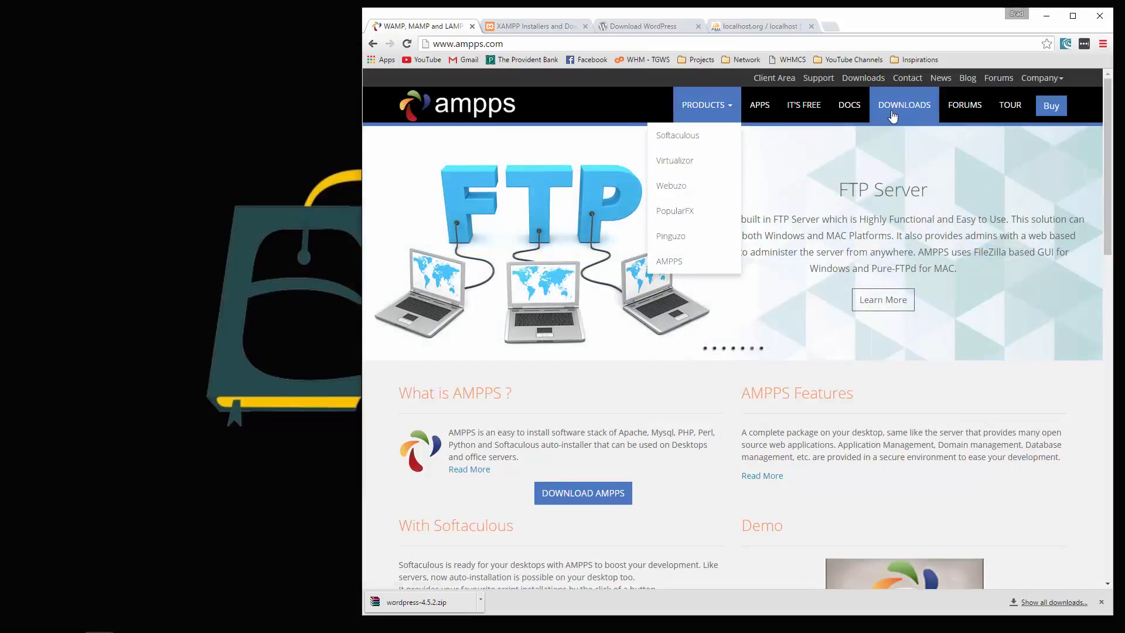
{"action": "left_click", "coordinate": [892, 115]}
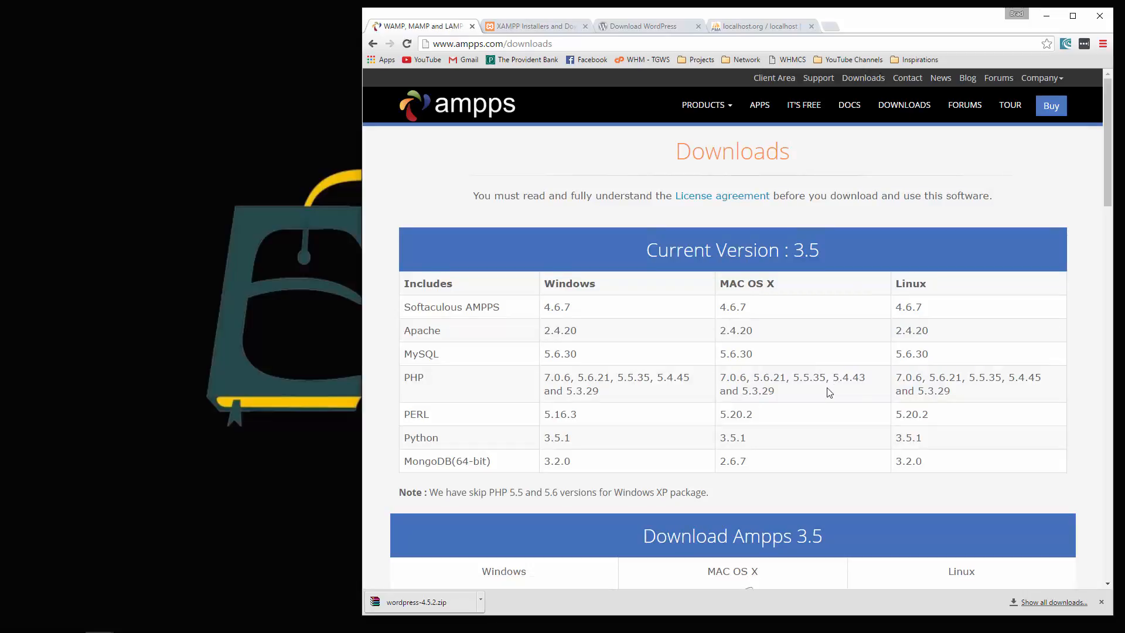
{"action": "left_click", "coordinate": [471, 27]}
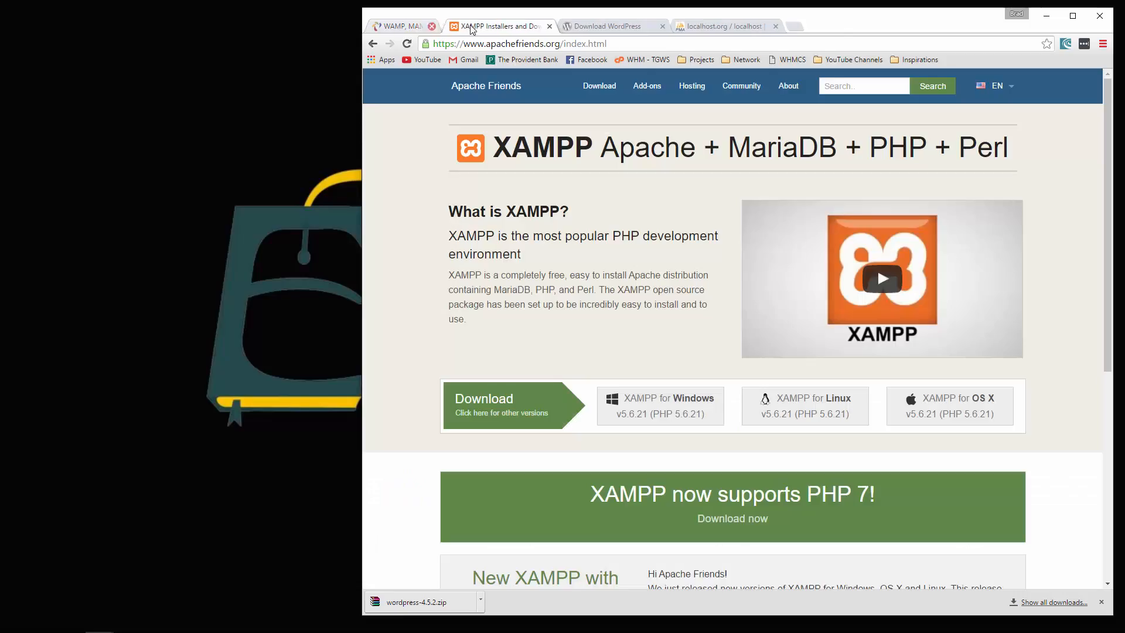
- Close the XAMPP tab and download the WordPress 4.5.2 zip from WordPress.org
{"action": "key", "text": "ctrl+w"}
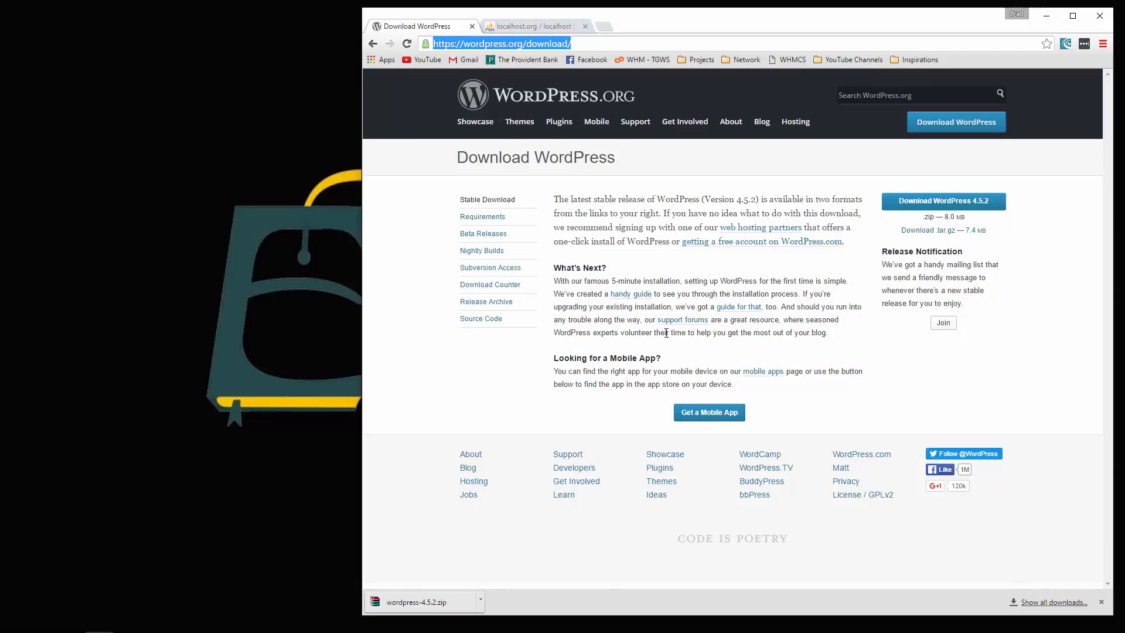
{"action": "left_click", "coordinate": [481, 396]}
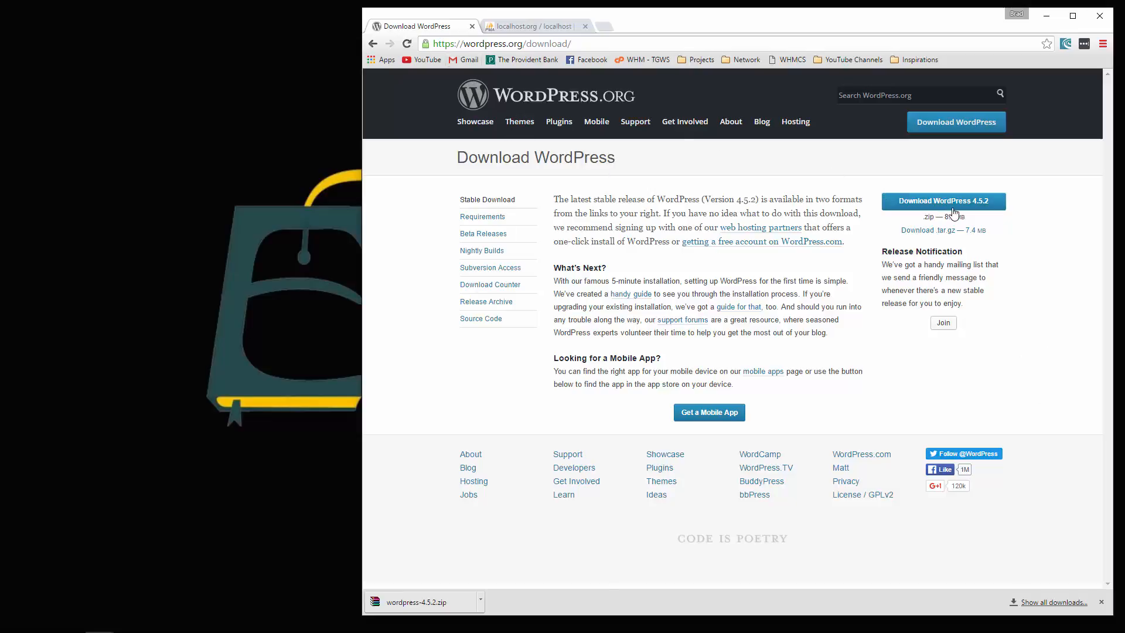
{"action": "left_click", "coordinate": [955, 230]}
{"action": "left_click", "coordinate": [825, 304]}
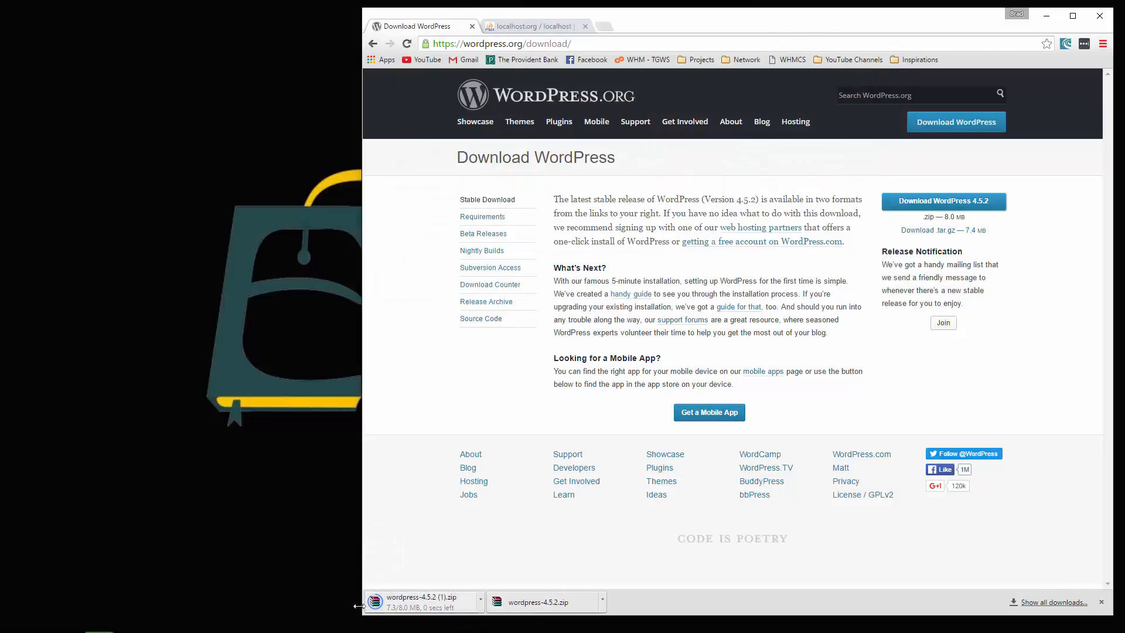
- Bring up File Explorer and show the Local Disk (C:) drive
{"action": "mouse_move", "coordinate": [243, 631]}
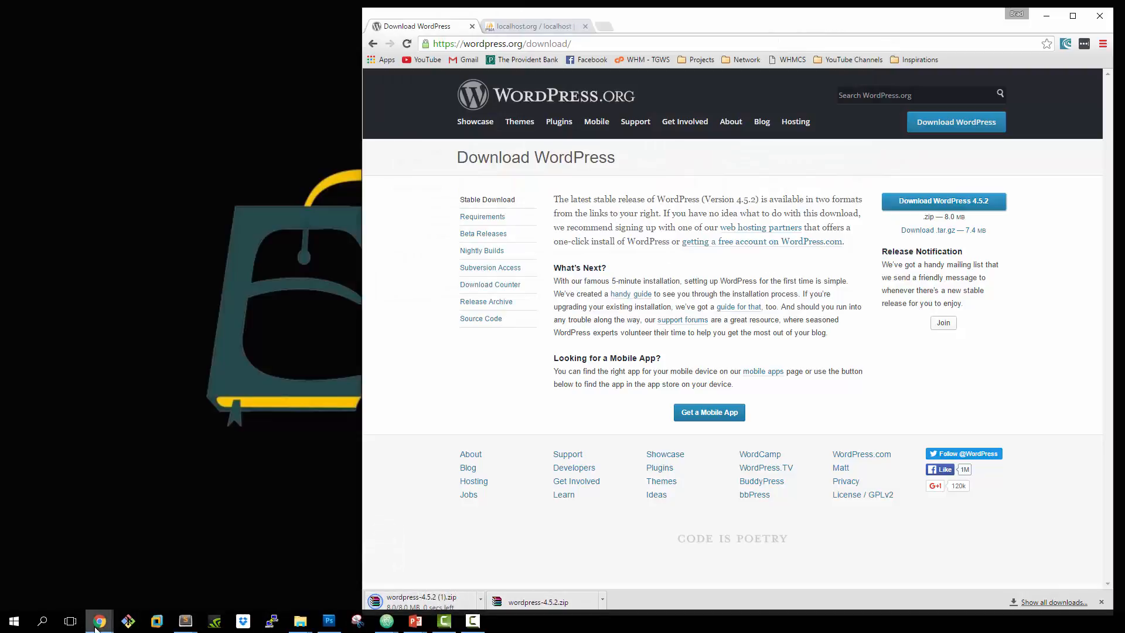
{"action": "mouse_move", "coordinate": [299, 621]}
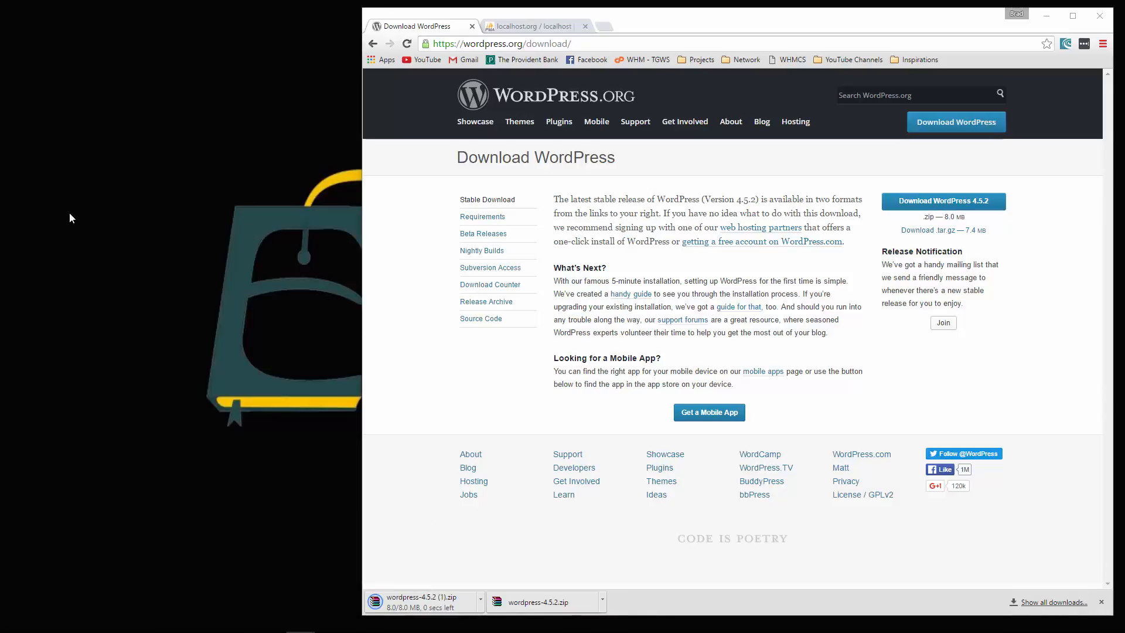
{"action": "left_click_drag", "start_coordinate": [69, 213], "coordinate": [730, 184]}
{"action": "left_click", "coordinate": [190, 309]}
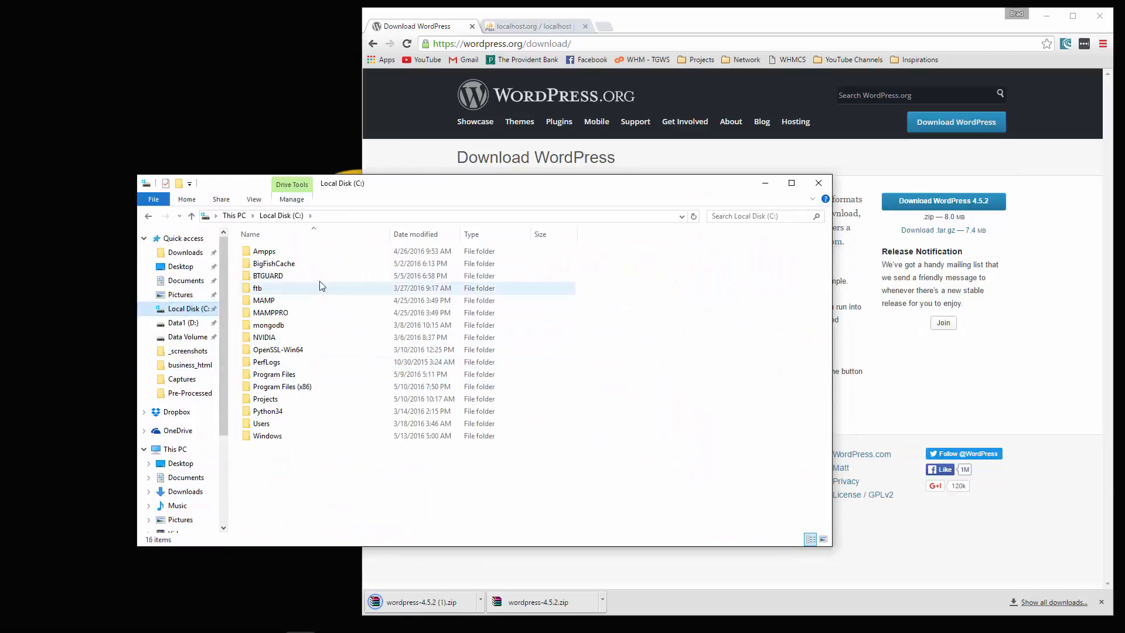
- Navigate into the C:\Ampps\www folder
{"action": "double_click", "coordinate": [262, 251]}
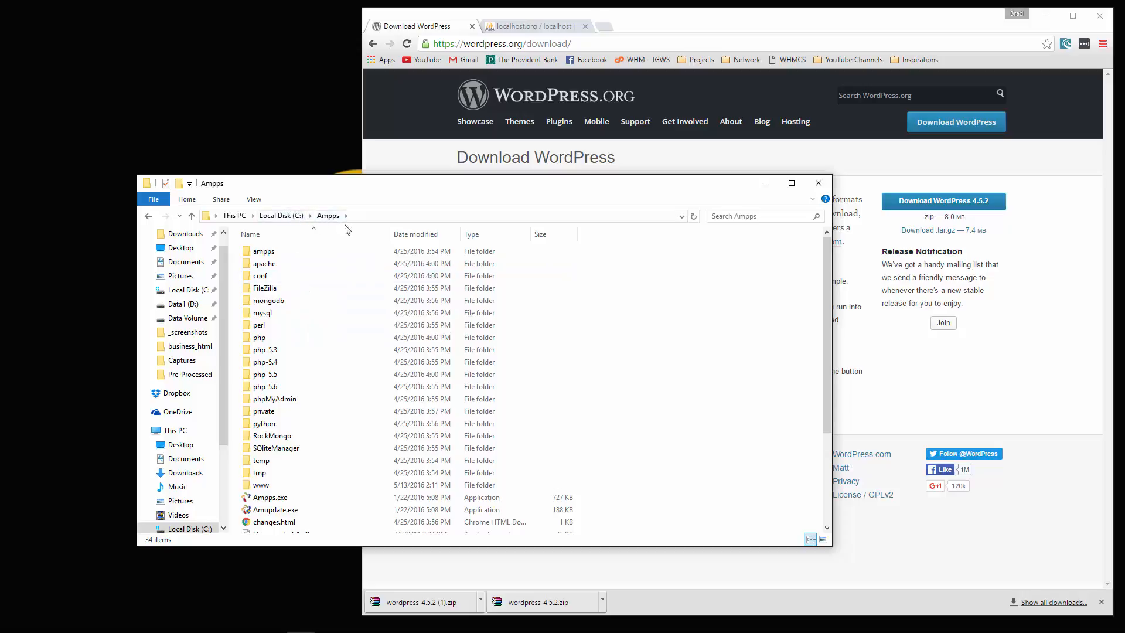
{"action": "left_click", "coordinate": [262, 489]}
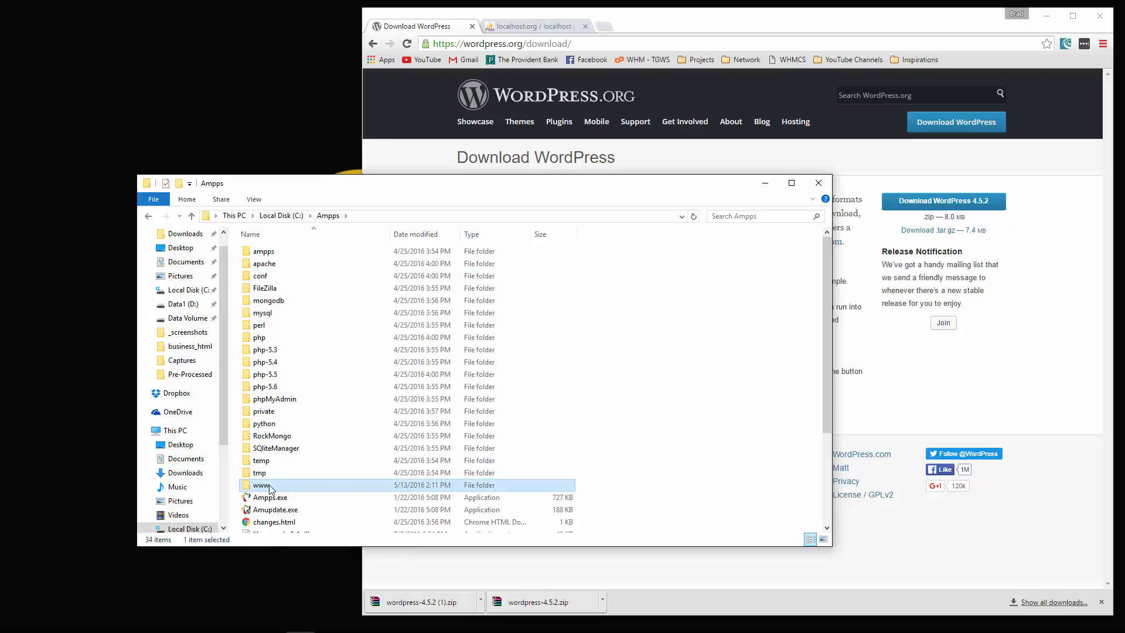
{"action": "double_click", "coordinate": [275, 489]}
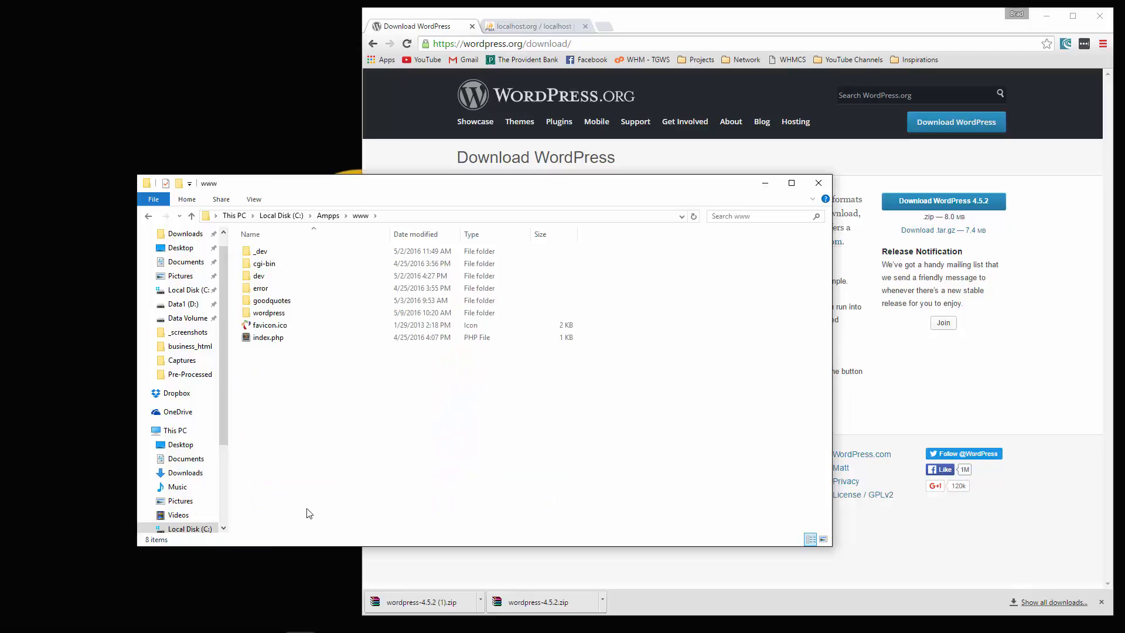
- Create a new folder named wpthemes in www and open it
{"action": "right_click", "coordinate": [351, 424]}
{"action": "mouse_move", "coordinate": [434, 598]}
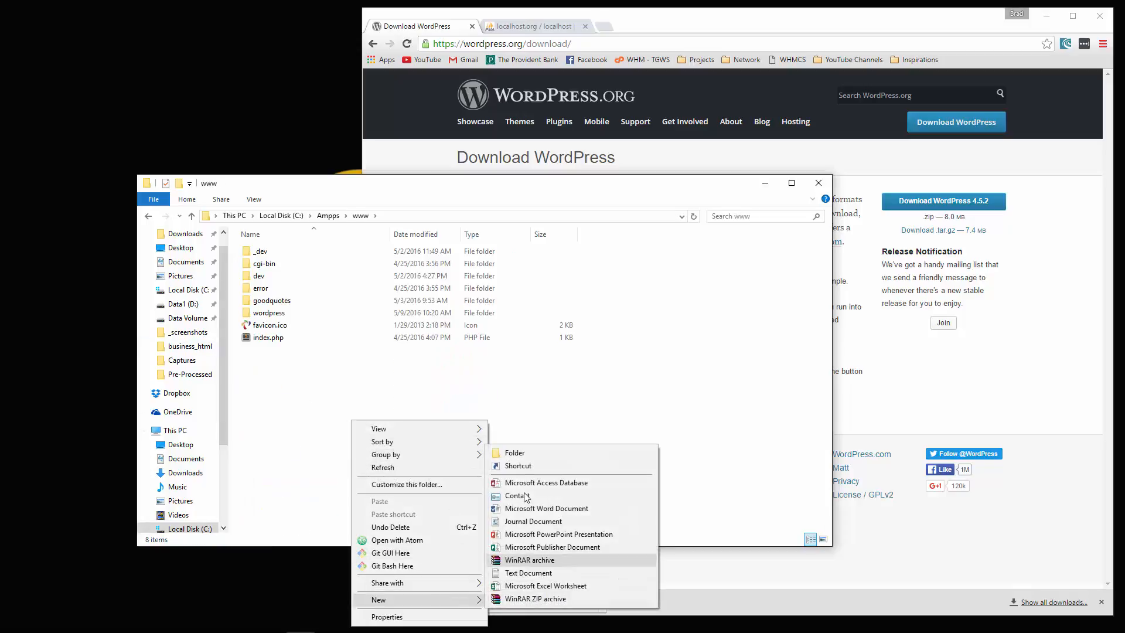
{"action": "left_click", "coordinate": [514, 453]}
{"action": "type", "text": "wpt"}
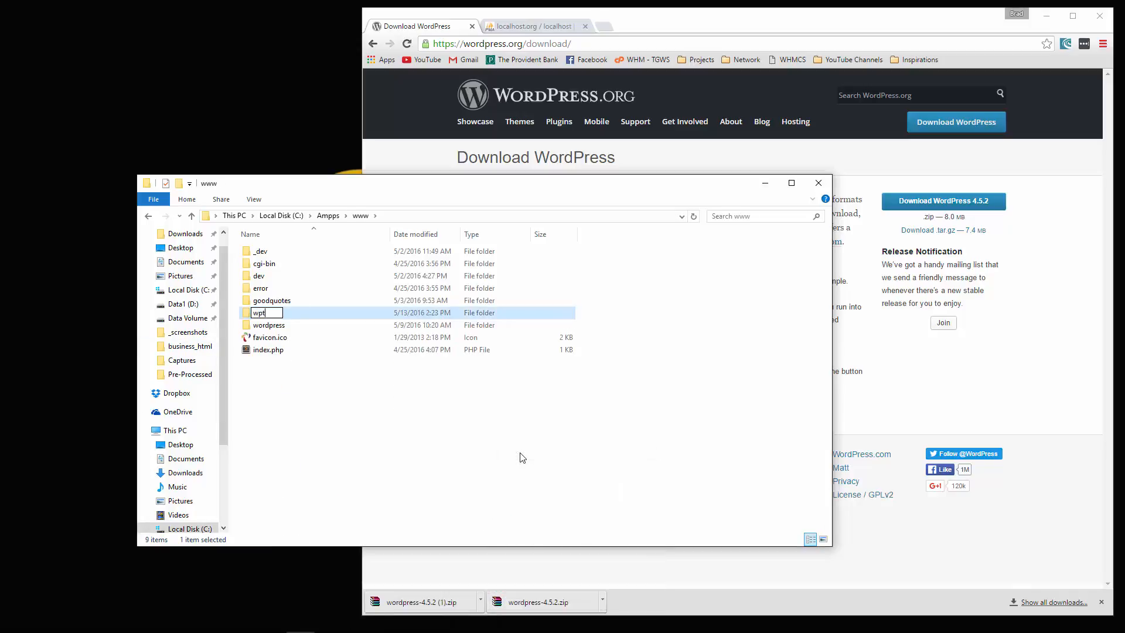
{"action": "type", "text": "hemes"}
{"action": "key", "text": "Return"}
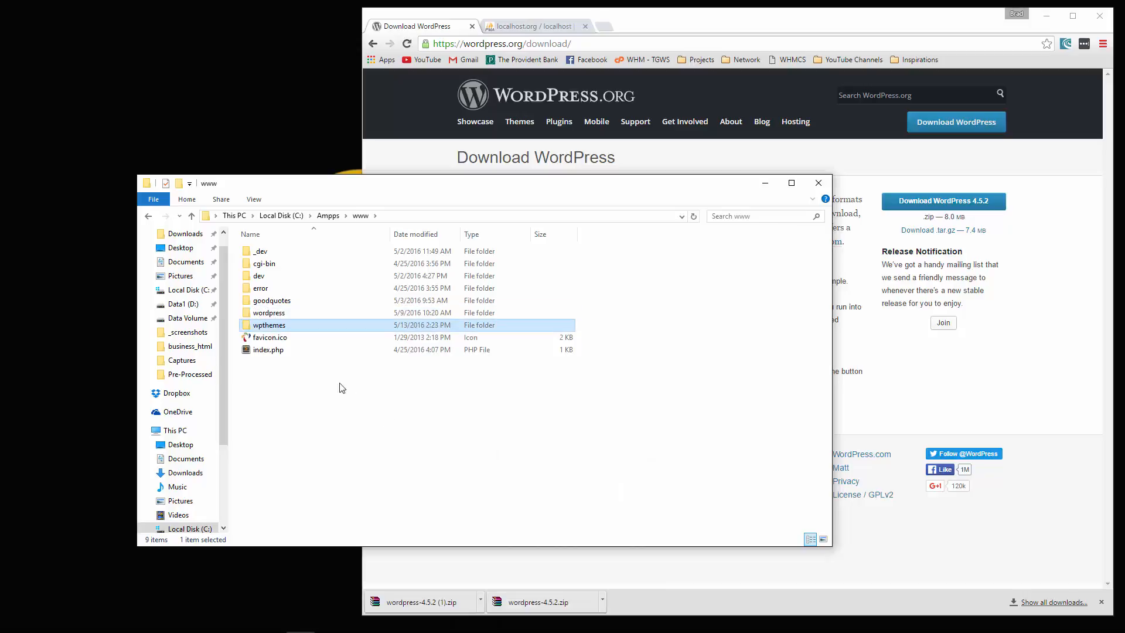
{"action": "double_click", "coordinate": [289, 324]}
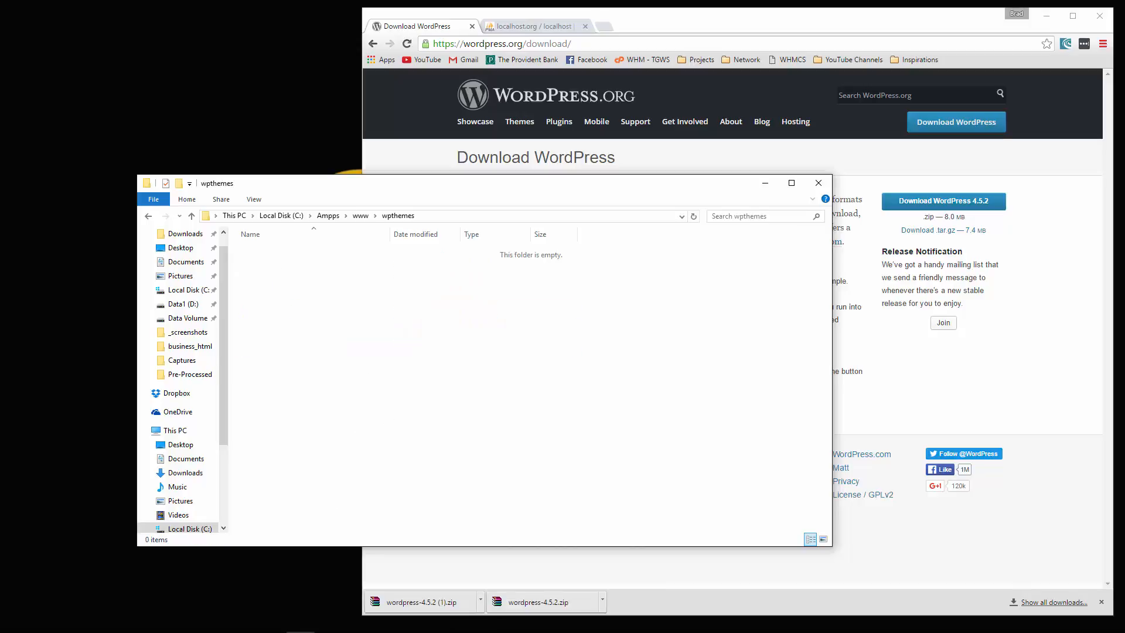
{"action": "mouse_move", "coordinate": [158, 626]}
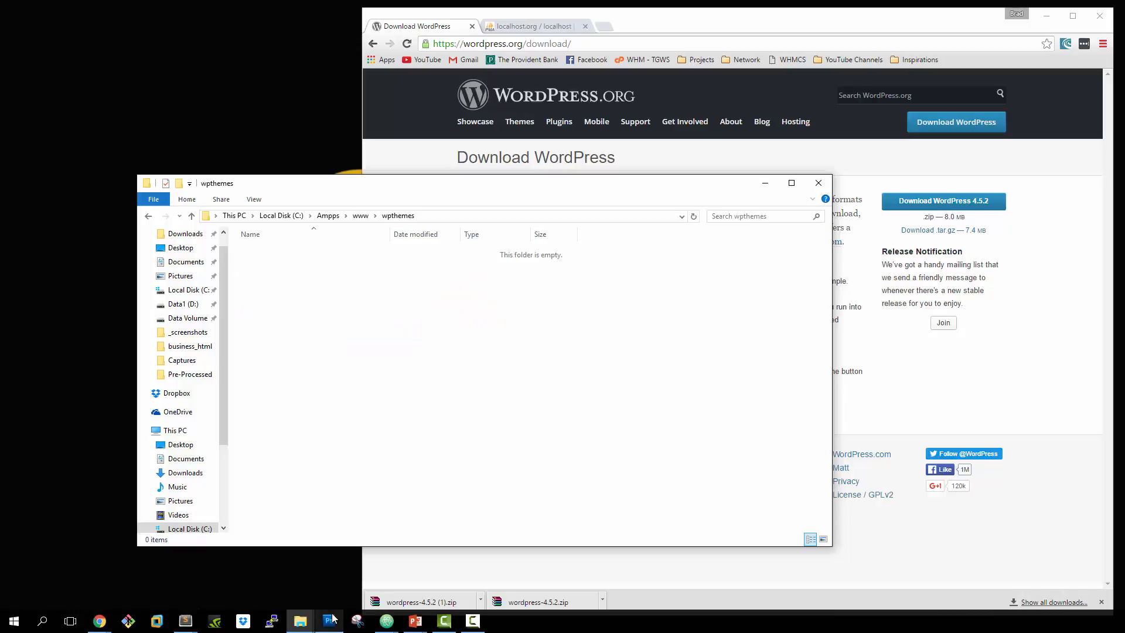
{"action": "right_click", "coordinate": [301, 620]}
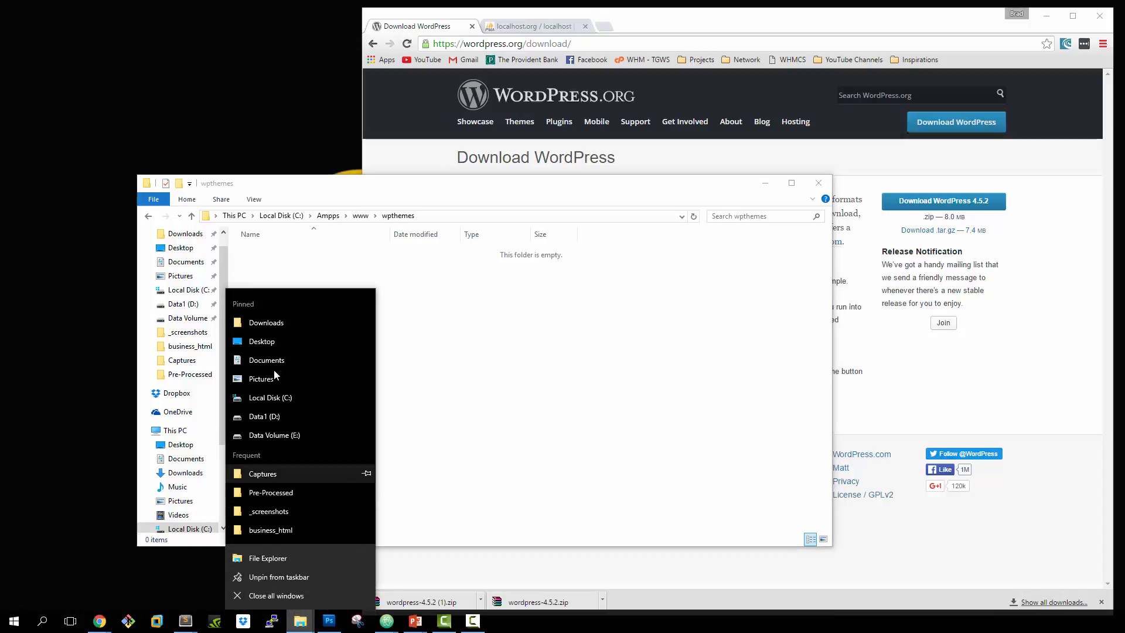
- From Downloads, open wordpress-4.5.2 (1).zip in WinRAR and enter its wordpress folder
{"action": "left_click", "coordinate": [343, 322]}
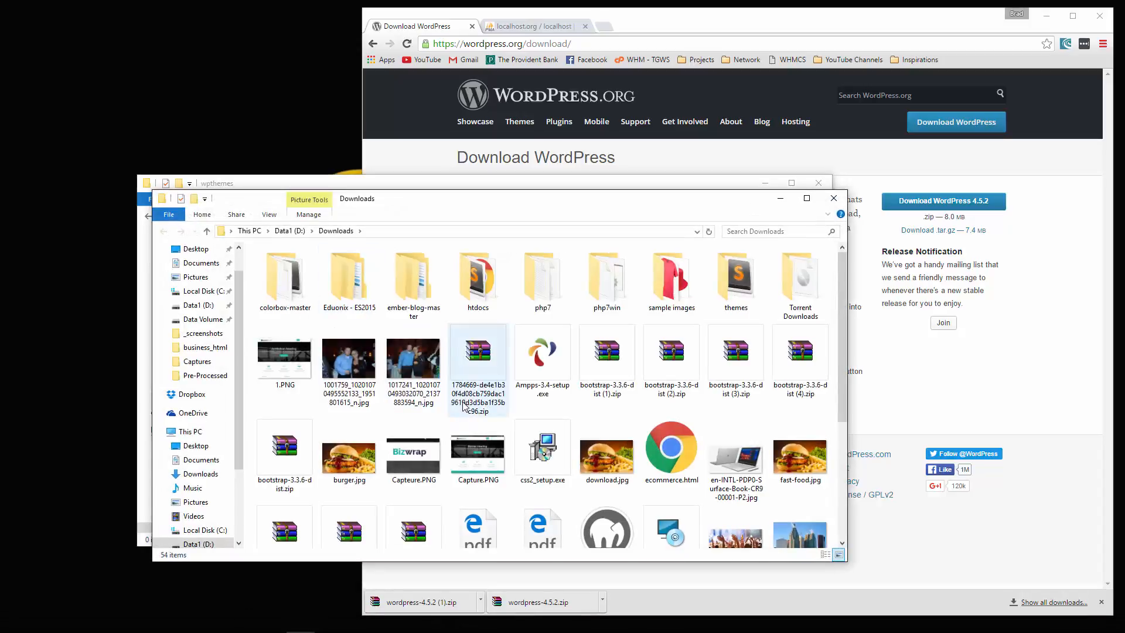
{"action": "scroll", "coordinate": [463, 404], "scroll_direction": "down", "scroll_amount": 5}
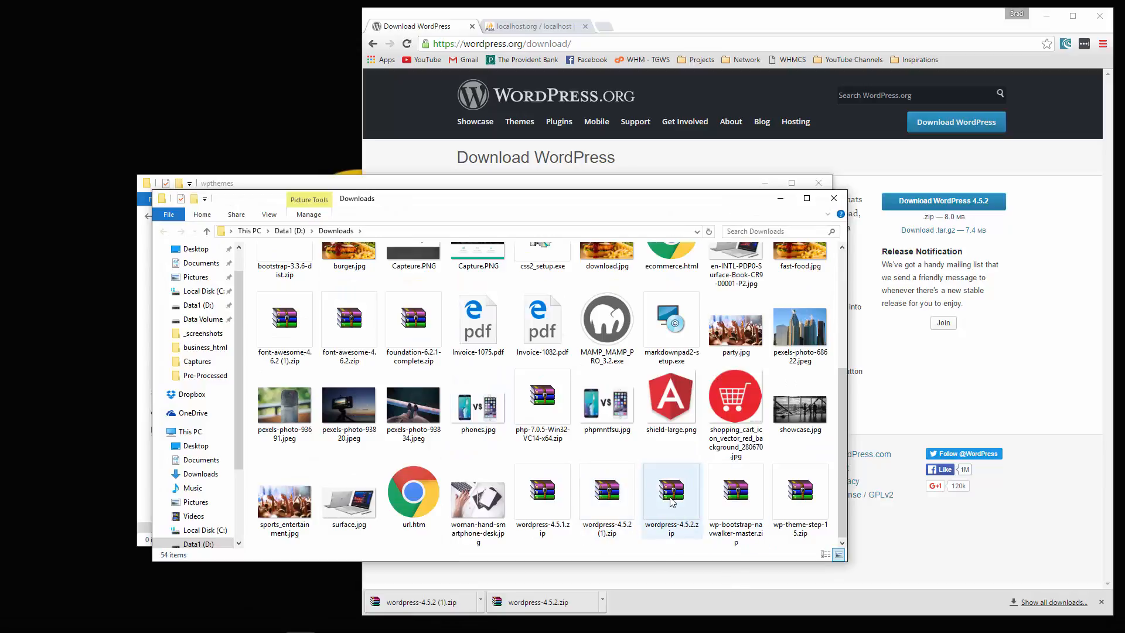
{"action": "double_click", "coordinate": [595, 503]}
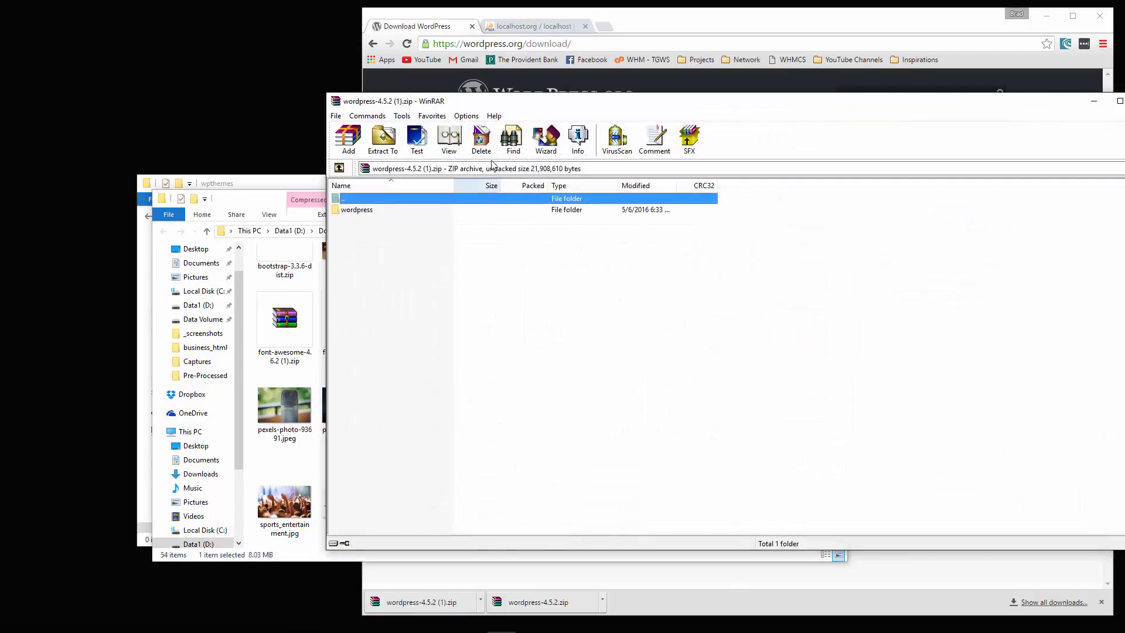
{"action": "double_click", "coordinate": [356, 210]}
- Extract everything from wp-admin through xmlrpc.php into wpthemes and close the archive
{"action": "left_click", "coordinate": [273, 208]}
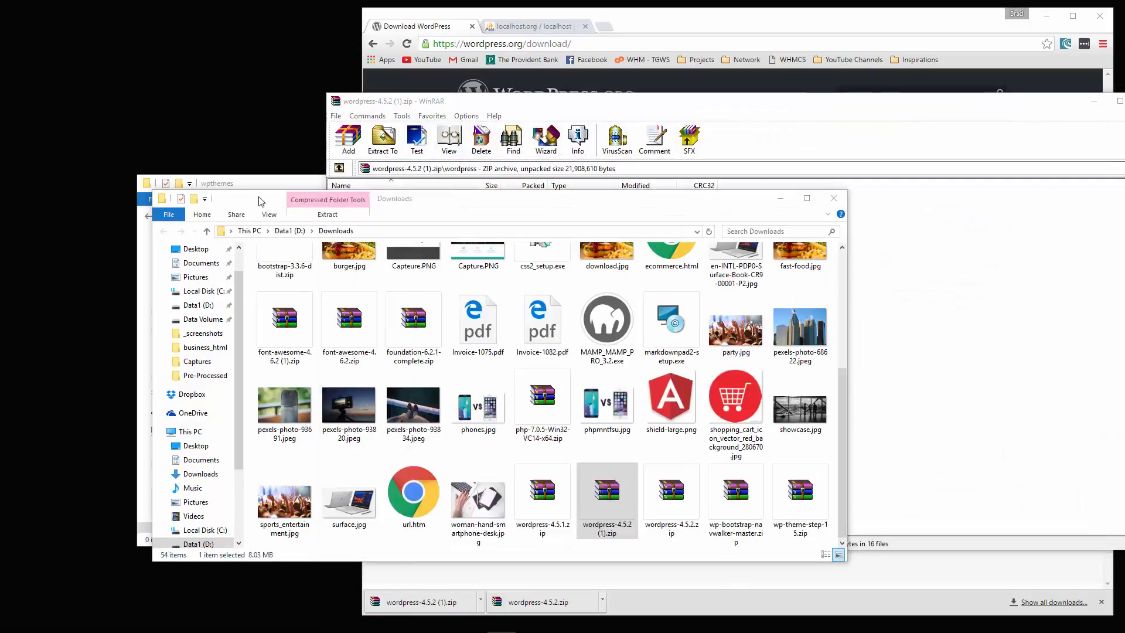
{"action": "left_click", "coordinate": [782, 200]}
{"action": "left_click", "coordinate": [381, 210]}
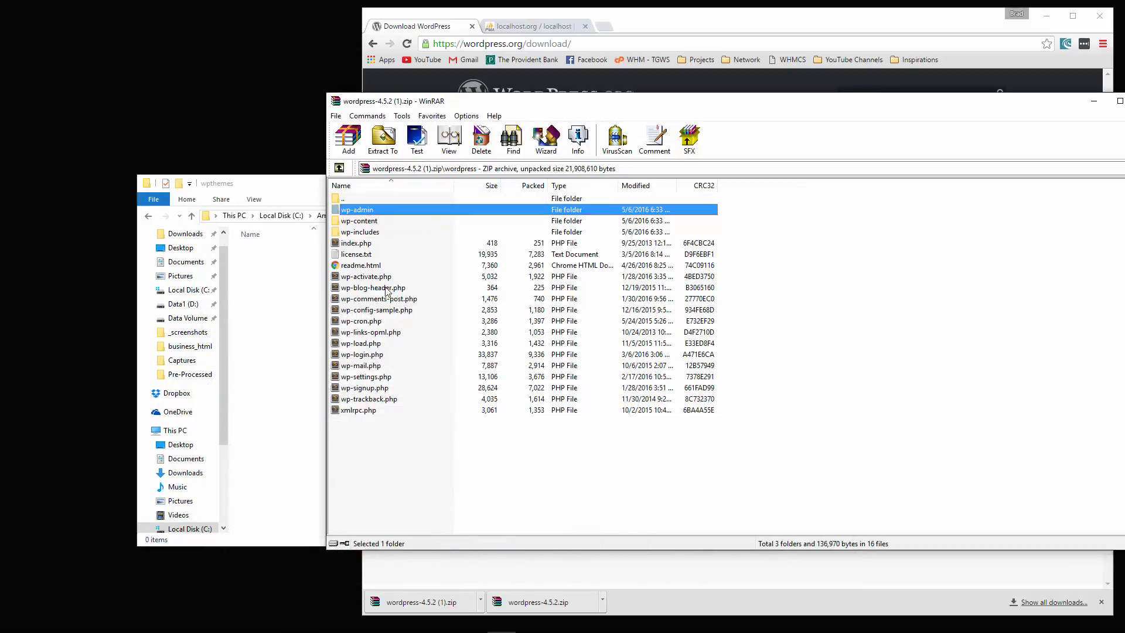
{"action": "left_click", "coordinate": [378, 410], "text": "shift"}
{"action": "left_click_drag", "start_coordinate": [441, 349], "coordinate": [289, 352]}
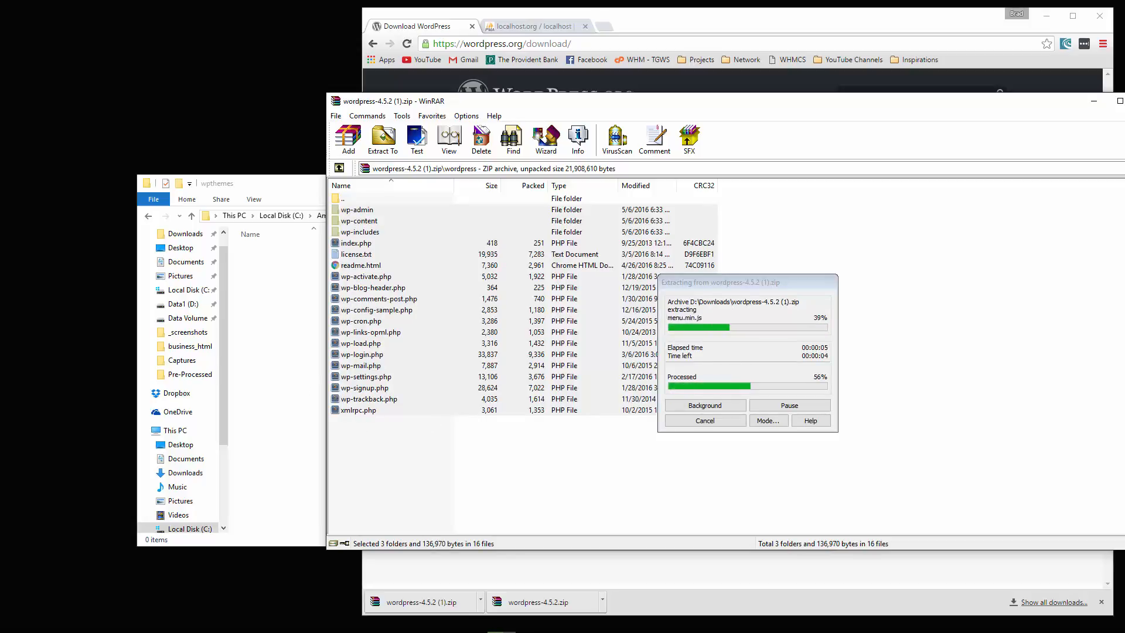
{"action": "double_click", "coordinate": [337, 99]}
{"action": "left_click", "coordinate": [742, 465]}
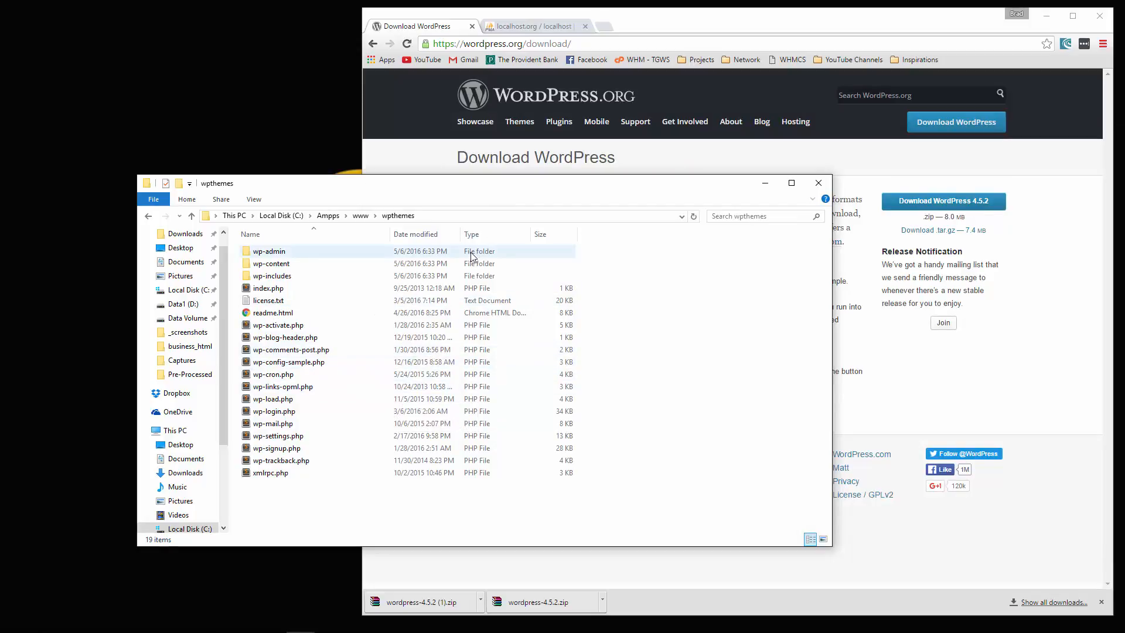
{"action": "left_click", "coordinate": [526, 27]}
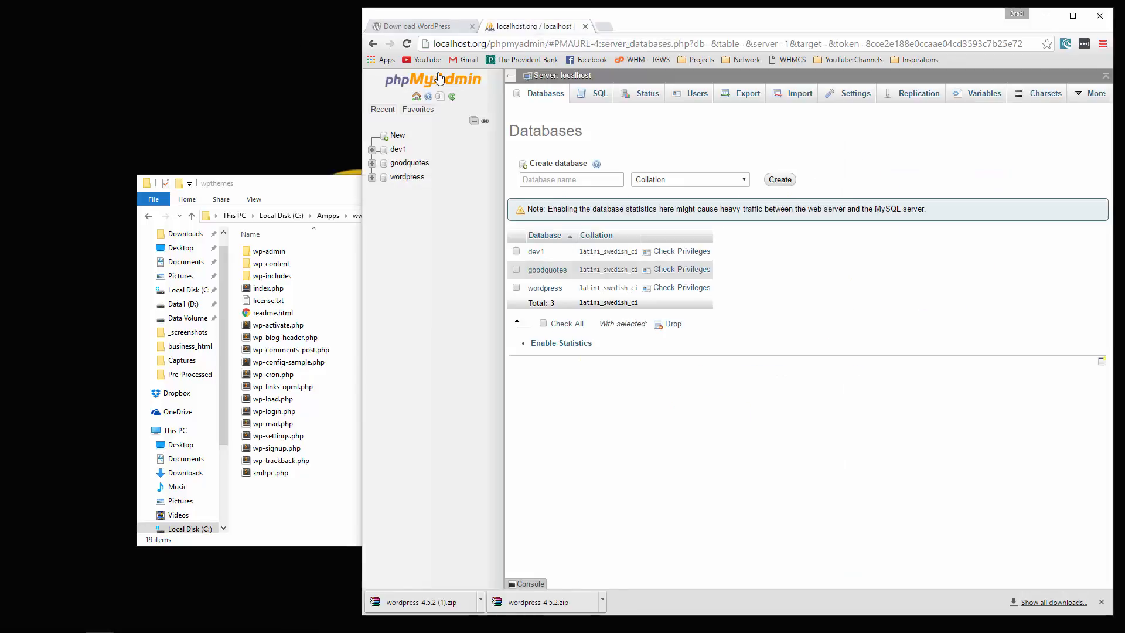
{"action": "left_click", "coordinate": [442, 44]}
{"action": "left_click", "coordinate": [473, 44]}
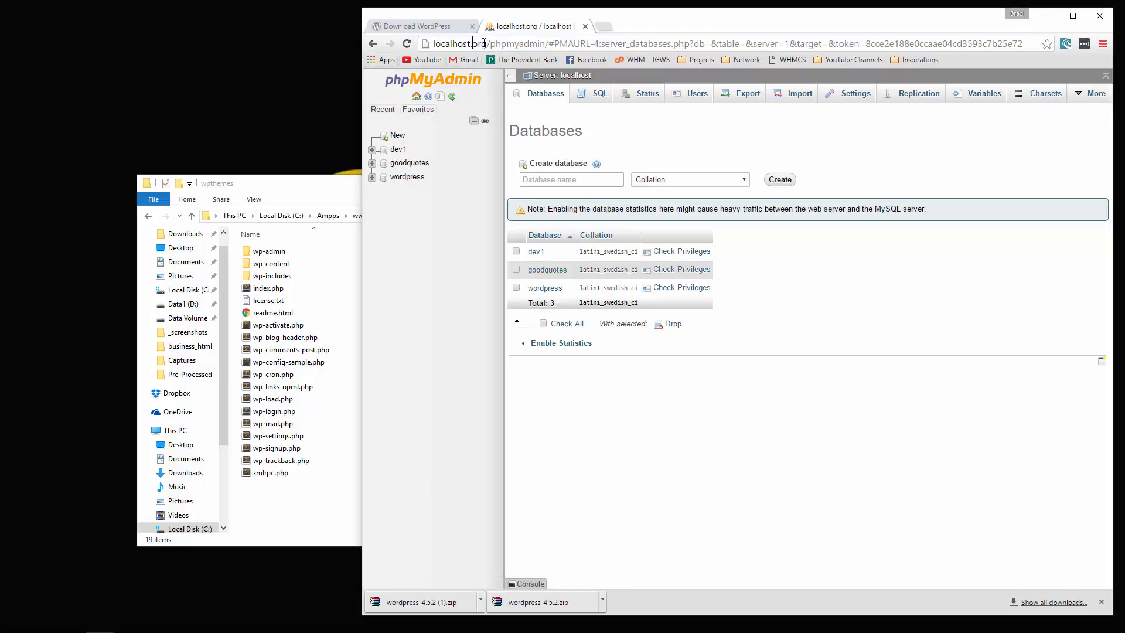
{"action": "left_click_drag", "start_coordinate": [484, 43], "coordinate": [468, 47]}
{"action": "double_click", "coordinate": [527, 43]}
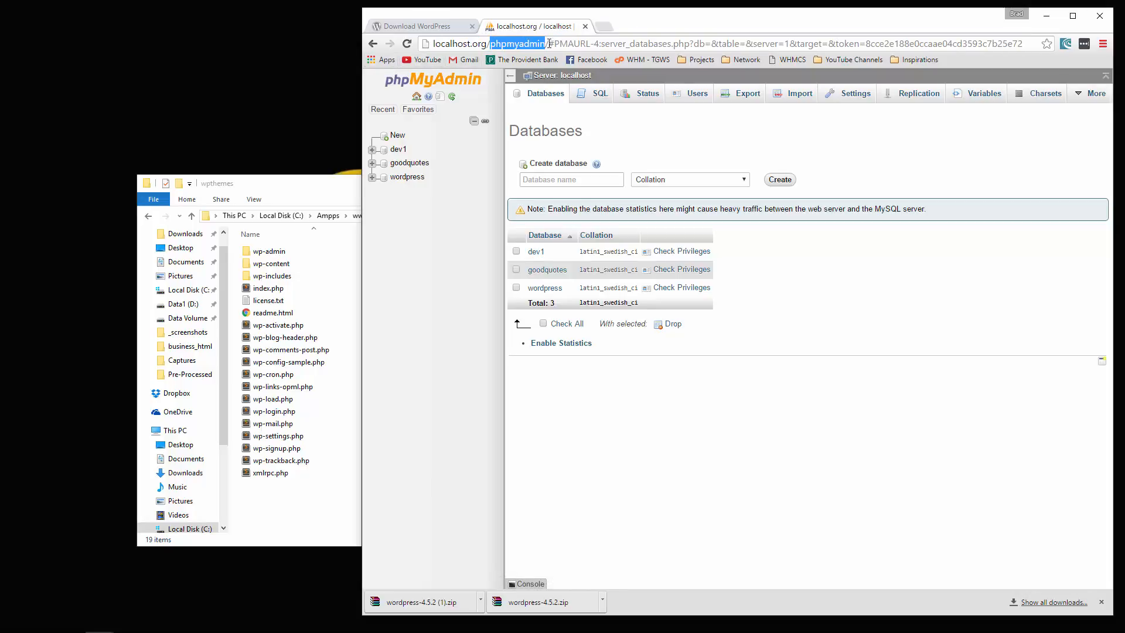
{"action": "triple_click", "coordinate": [588, 44]}
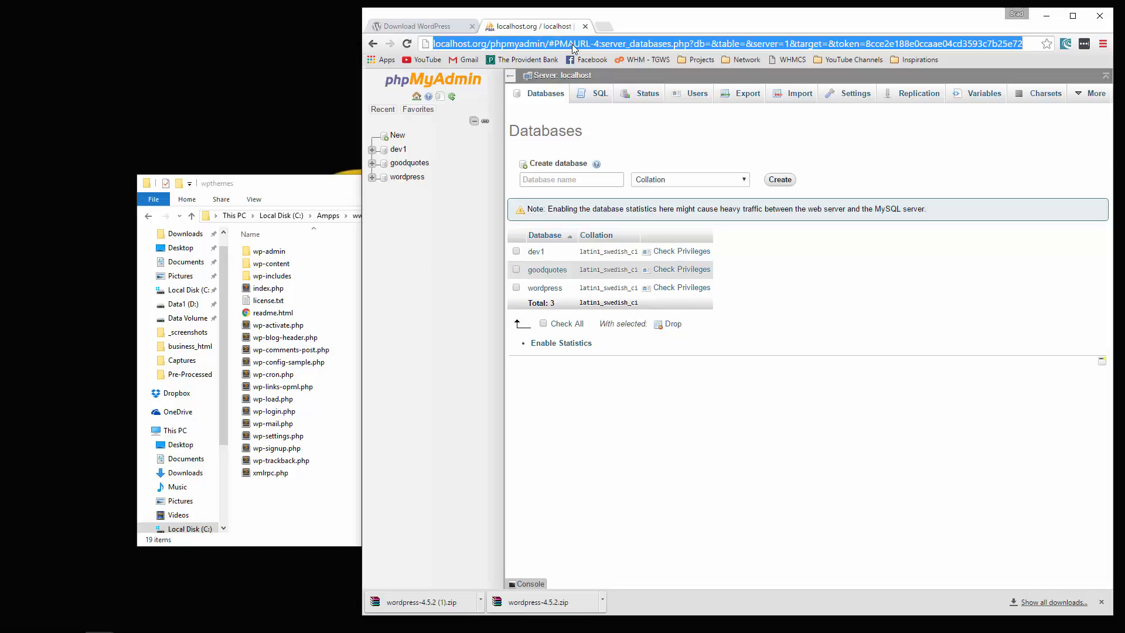
{"action": "type", "text": "http://"}
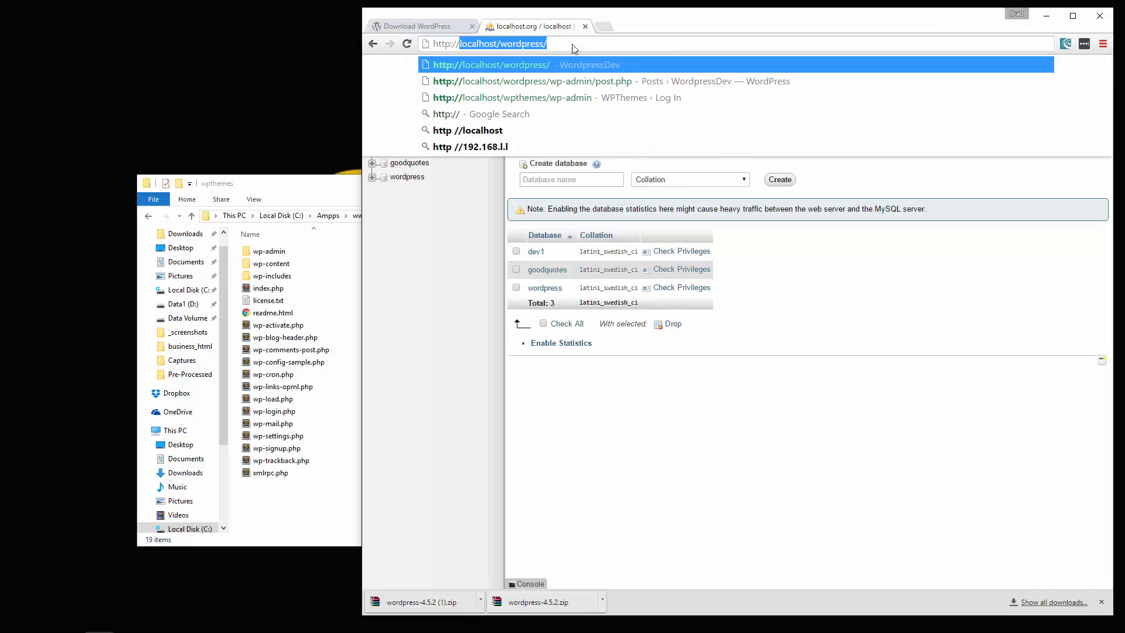
{"action": "type", "text": "localhost"}
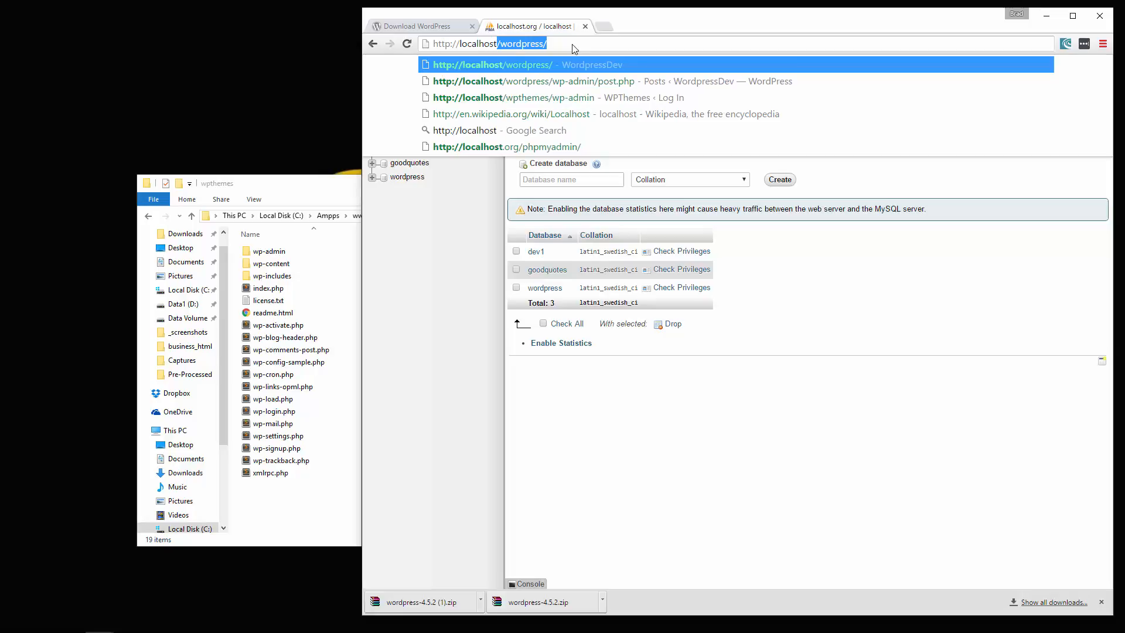
{"action": "type", "text": "/phpm"}
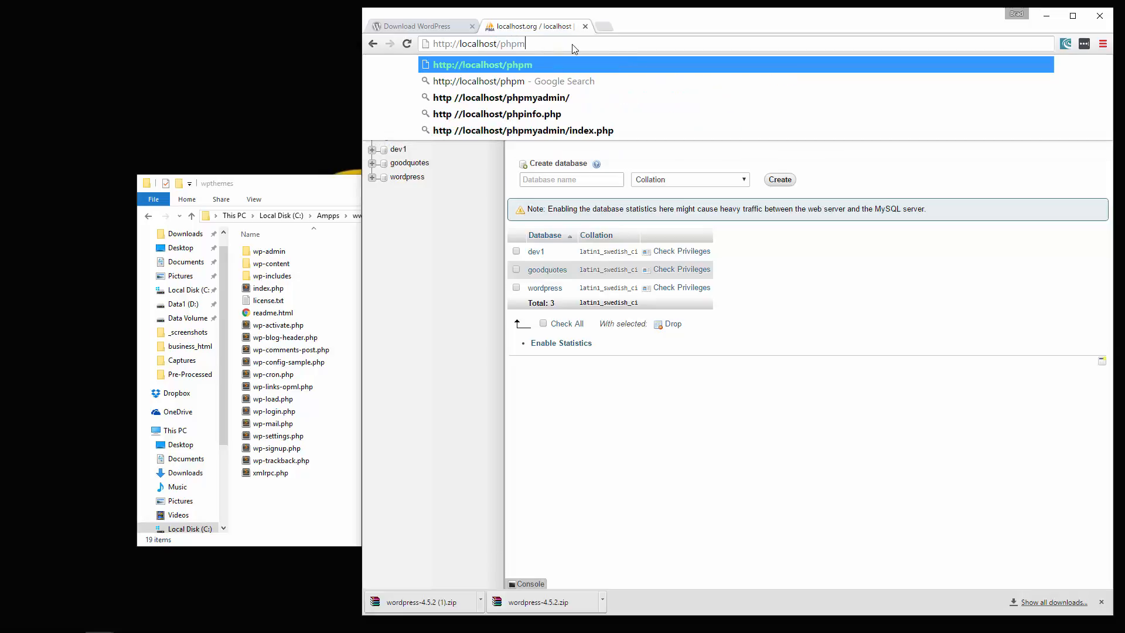
{"action": "type", "text": "yadmin"}
{"action": "key", "text": "Return"}
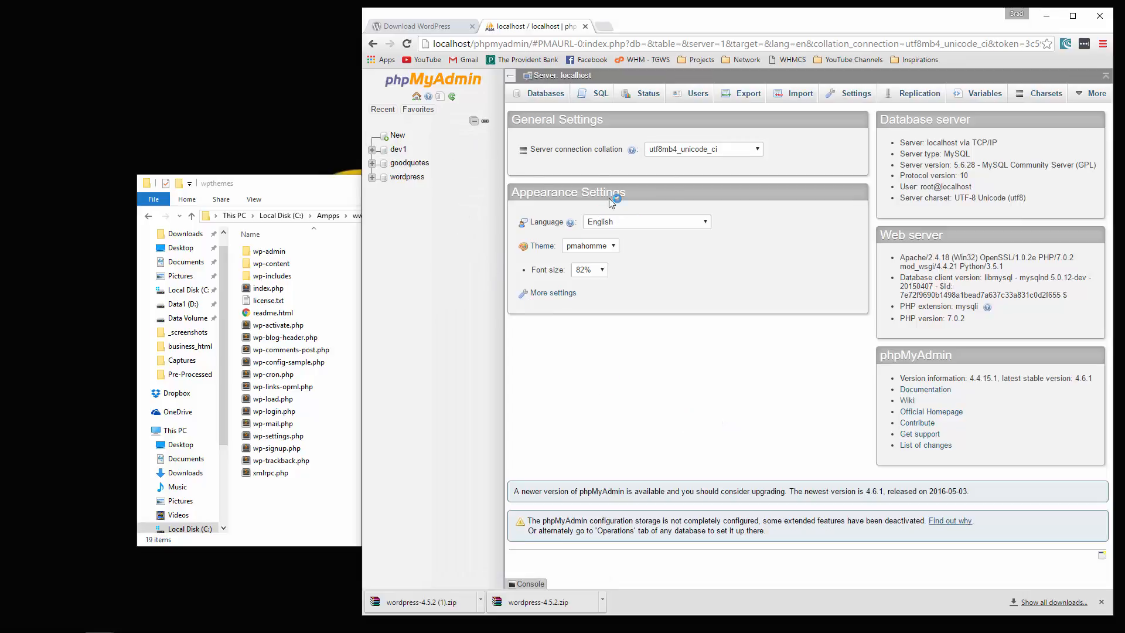
- Create a new database named wpthemes from the Databases tab
{"action": "left_click", "coordinate": [542, 94]}
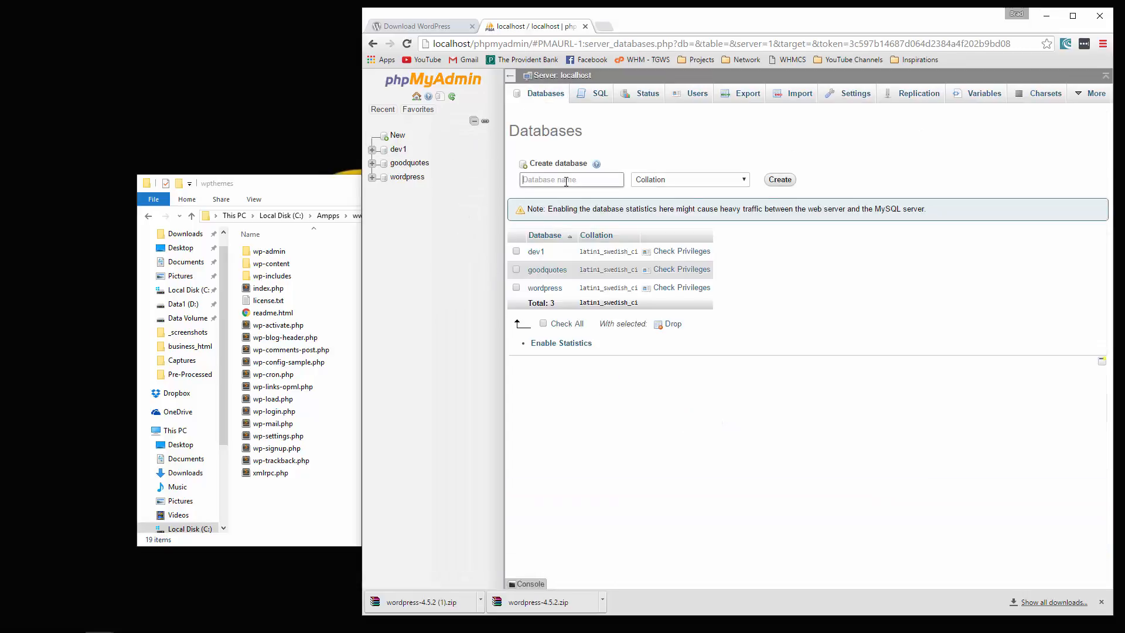
{"action": "type", "text": "wpthemes"}
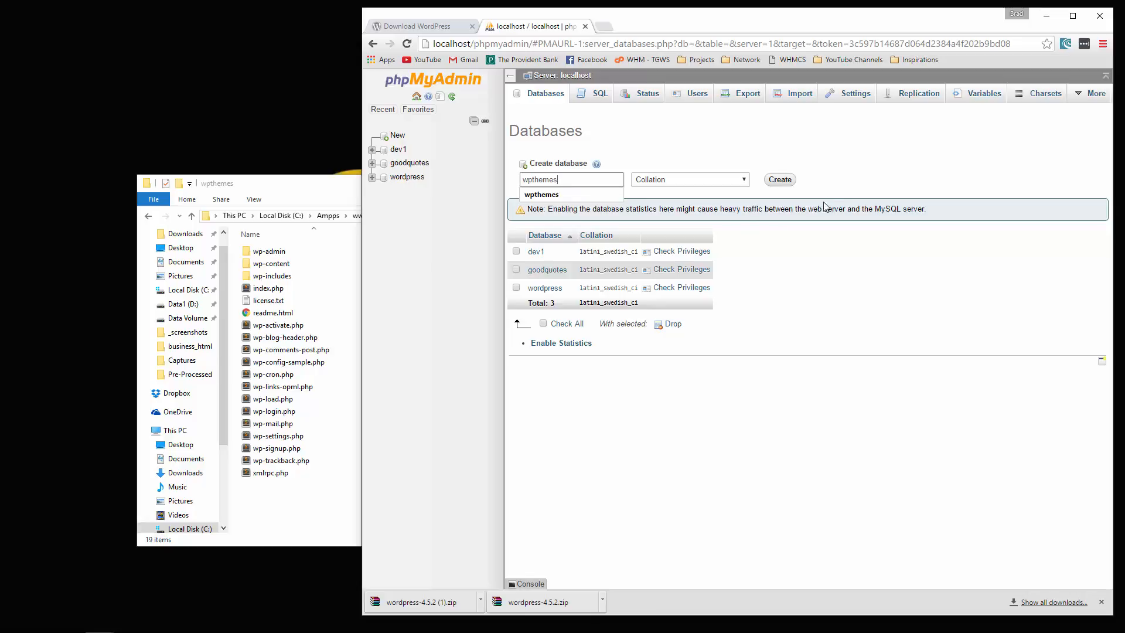
{"action": "left_click", "coordinate": [779, 180]}
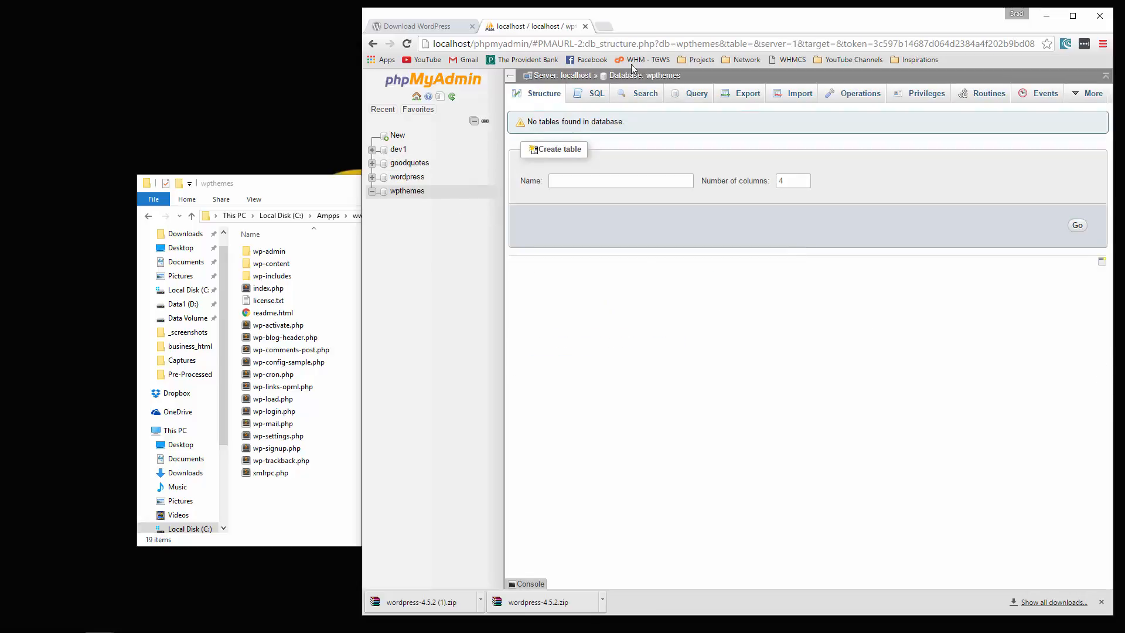
{"action": "left_click", "coordinate": [316, 186]}
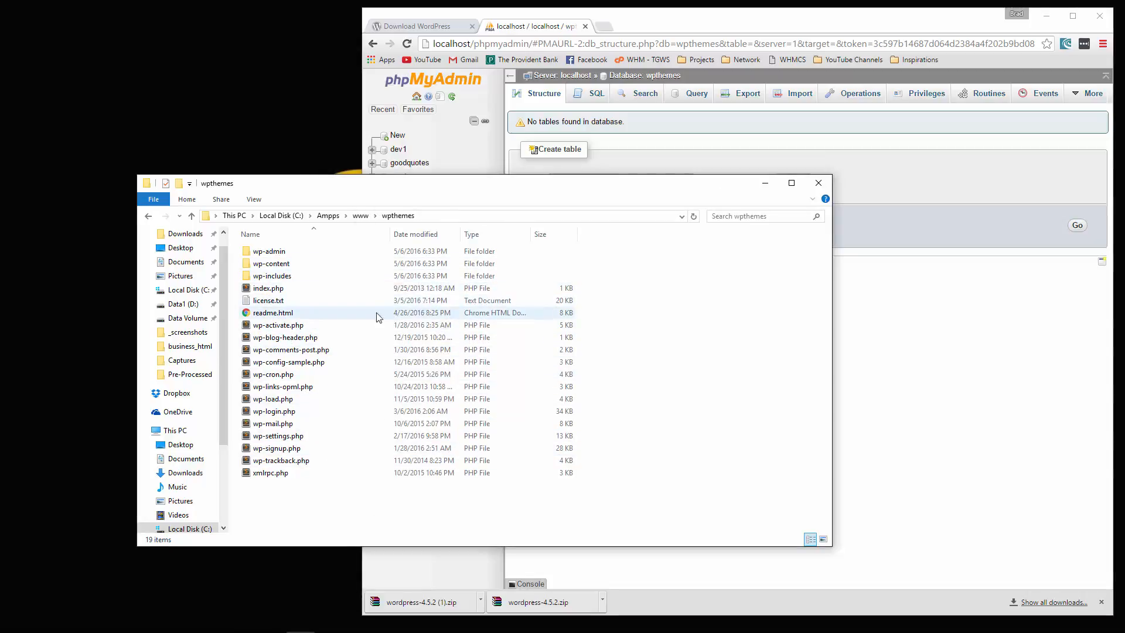
- Remove '-sample' from wp-config-sample.php in wpthemes and open the resulting wp-config.php
{"action": "left_click", "coordinate": [266, 362]}
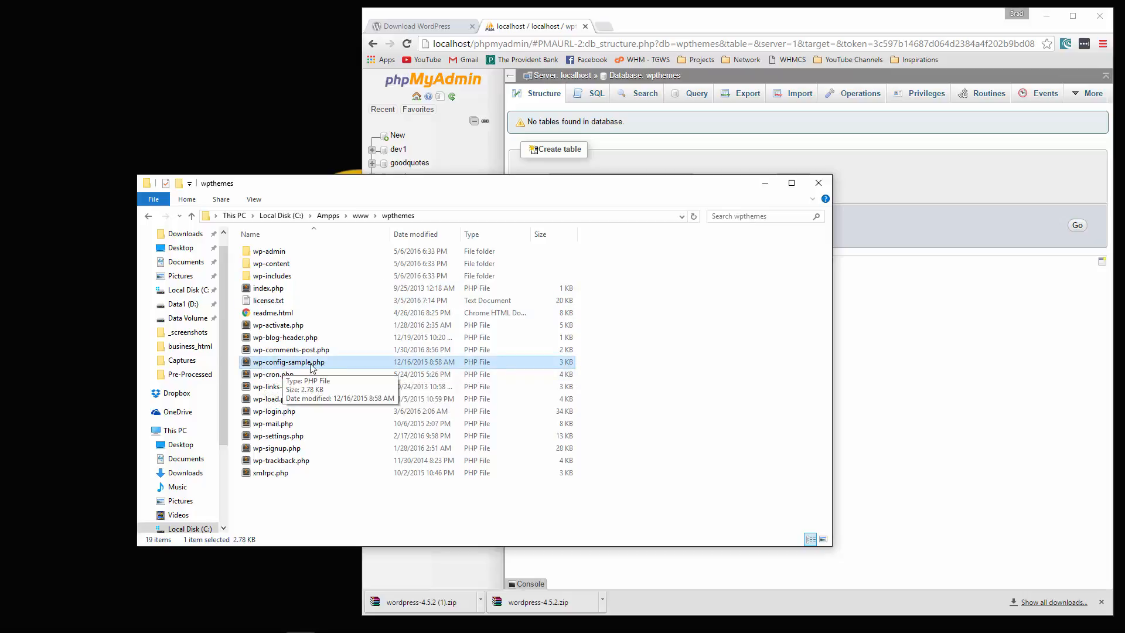
{"action": "right_click", "coordinate": [292, 365]}
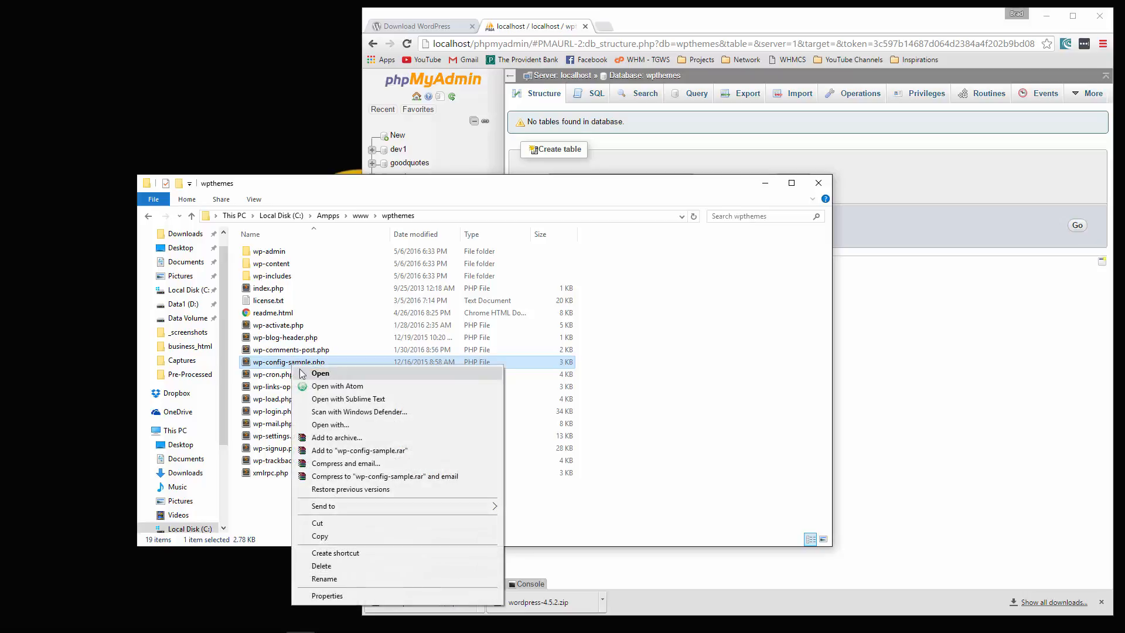
{"action": "left_click", "coordinate": [326, 580]}
{"action": "key", "text": "Right"}
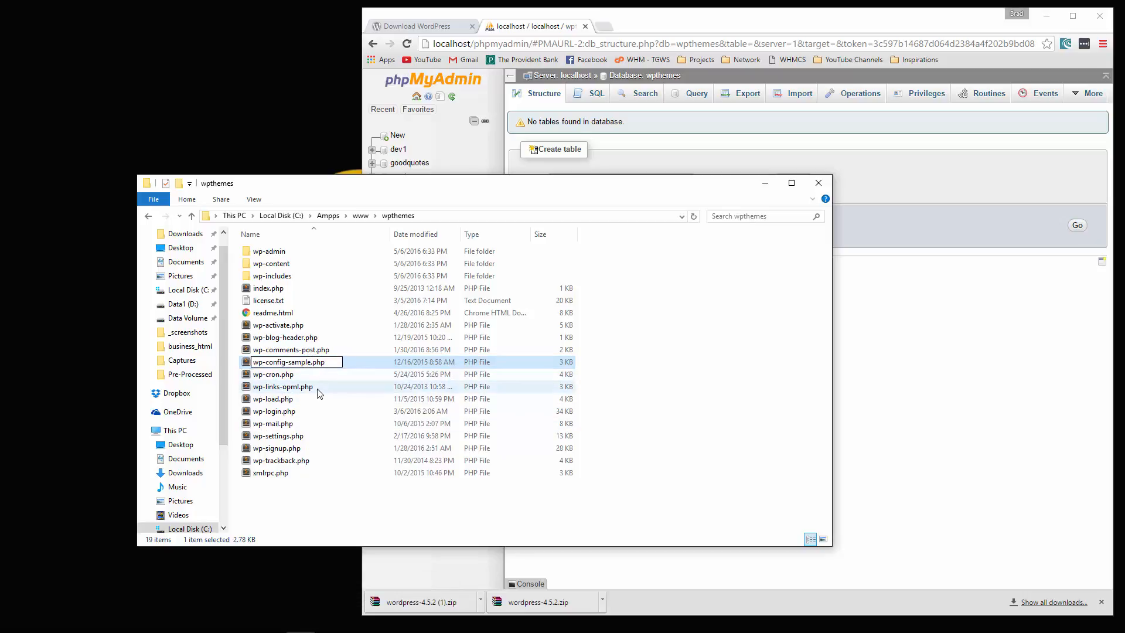
{"action": "key", "text": "BackSpace"}
{"action": "key", "text": "BackSpace"}
{"action": "key", "text": "BackSpace"}
{"action": "key", "text": "BackSpace"}
{"action": "key", "text": "BackSpace"}
{"action": "key", "text": "BackSpace"}
{"action": "key", "text": "BackSpace"}
{"action": "key", "text": "Return"}
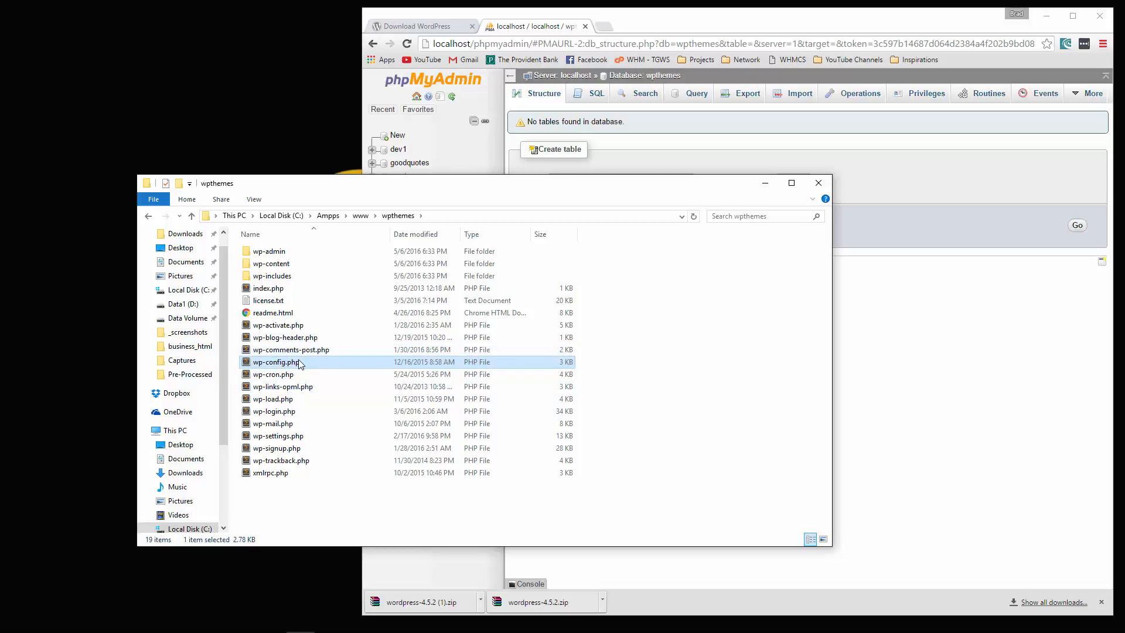
{"action": "double_click", "coordinate": [276, 362]}
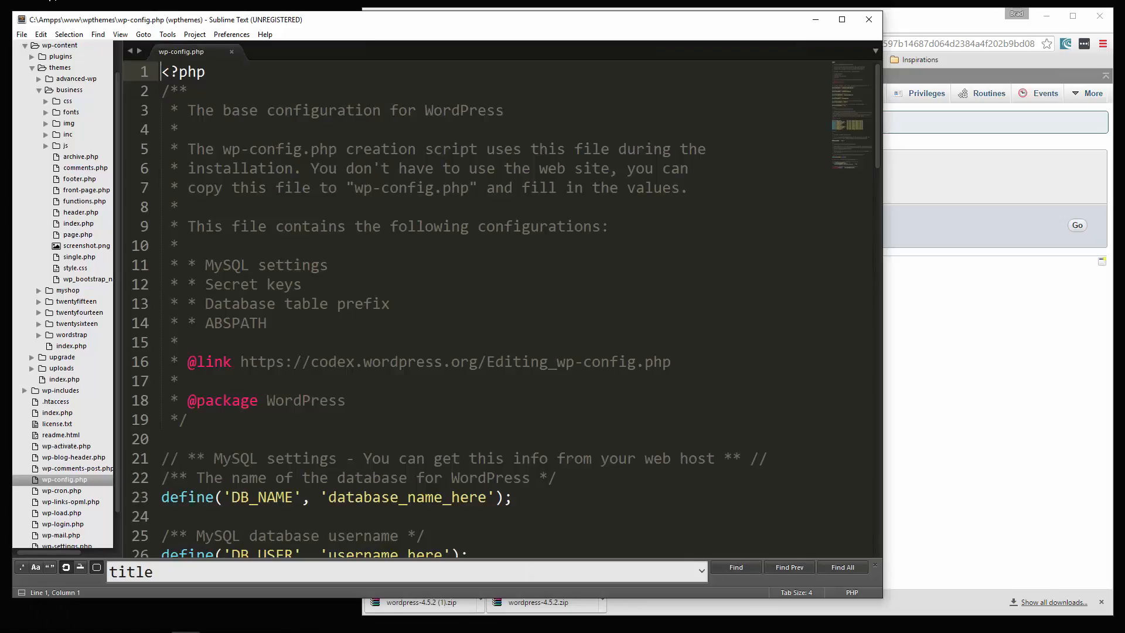
- Replace database_name_here with wpthemes for DB_NAME in wp-config.php
{"action": "left_click", "coordinate": [25, 45]}
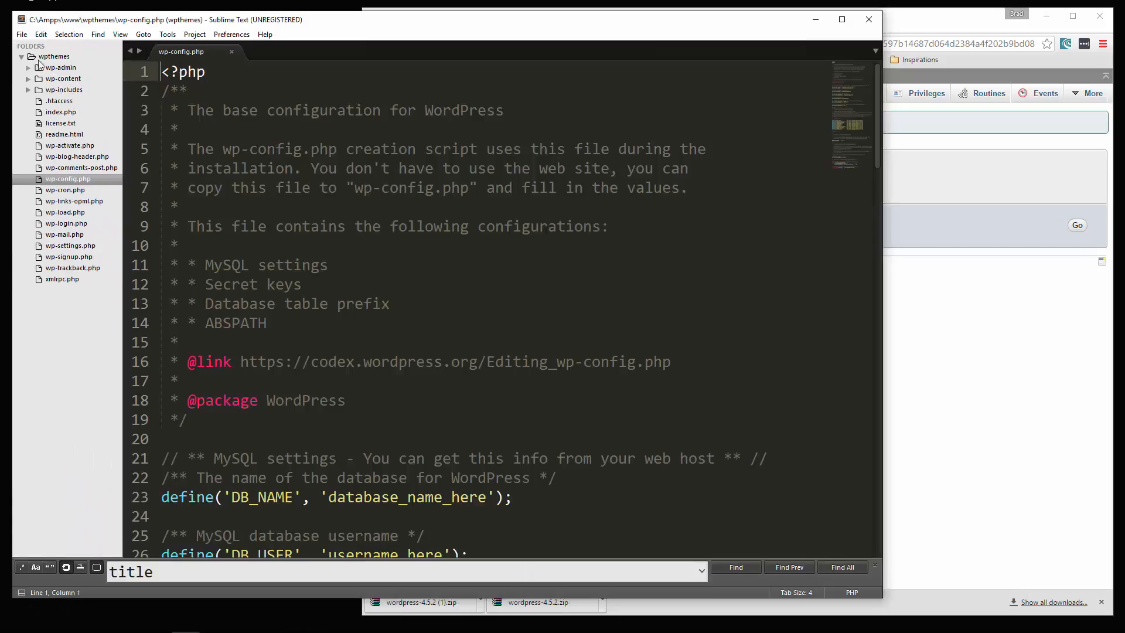
{"action": "left_click", "coordinate": [21, 57]}
{"action": "left_click", "coordinate": [373, 109]}
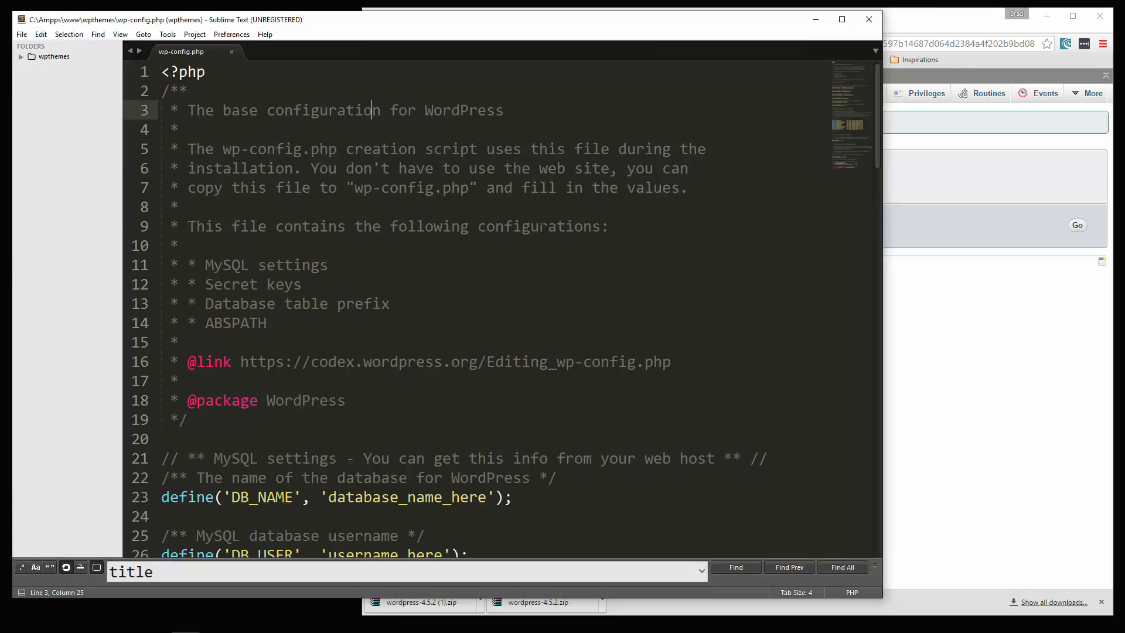
{"action": "scroll", "coordinate": [548, 232], "scroll_direction": "down", "scroll_amount": 6}
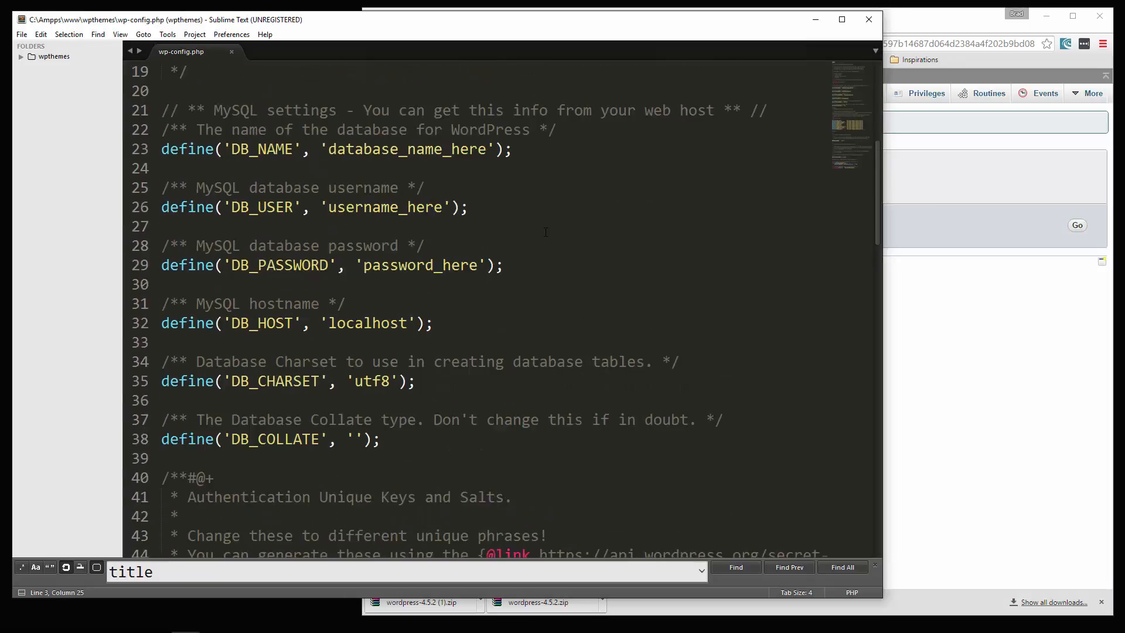
{"action": "scroll", "coordinate": [334, 191], "scroll_direction": "up", "scroll_amount": 1}
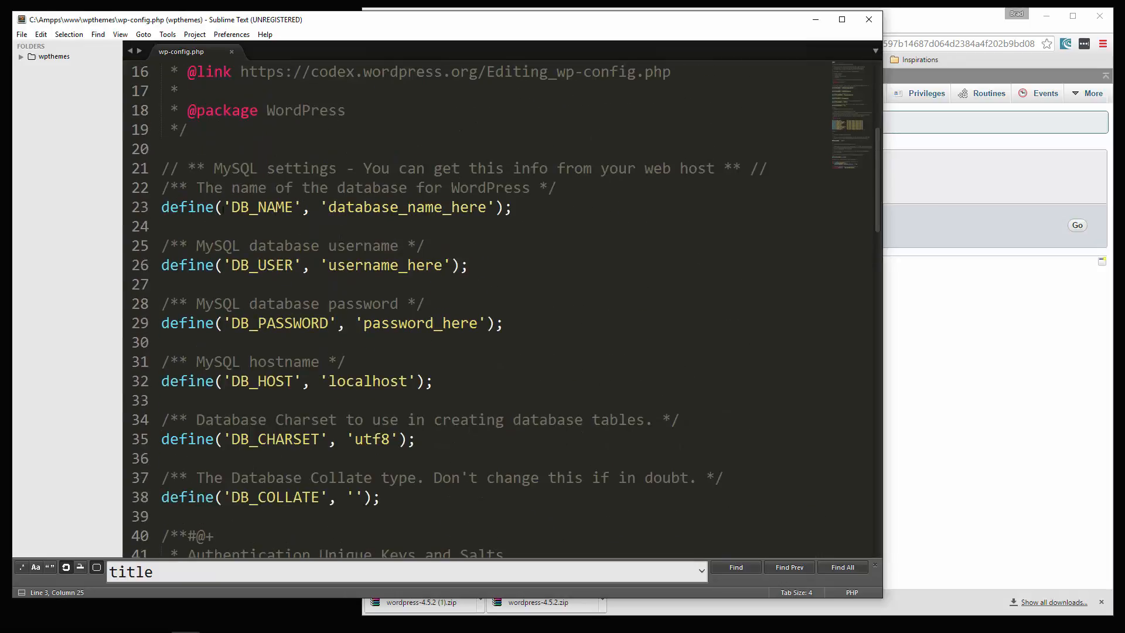
{"action": "left_click_drag", "start_coordinate": [232, 206], "coordinate": [288, 207]}
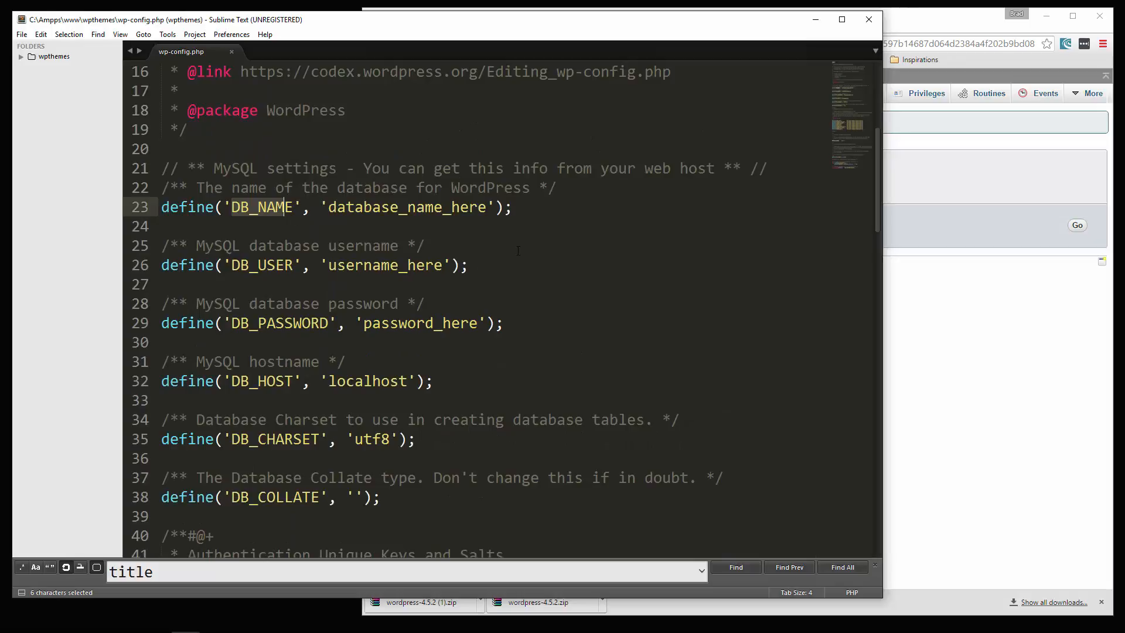
{"action": "left_click_drag", "start_coordinate": [491, 207], "coordinate": [328, 209]}
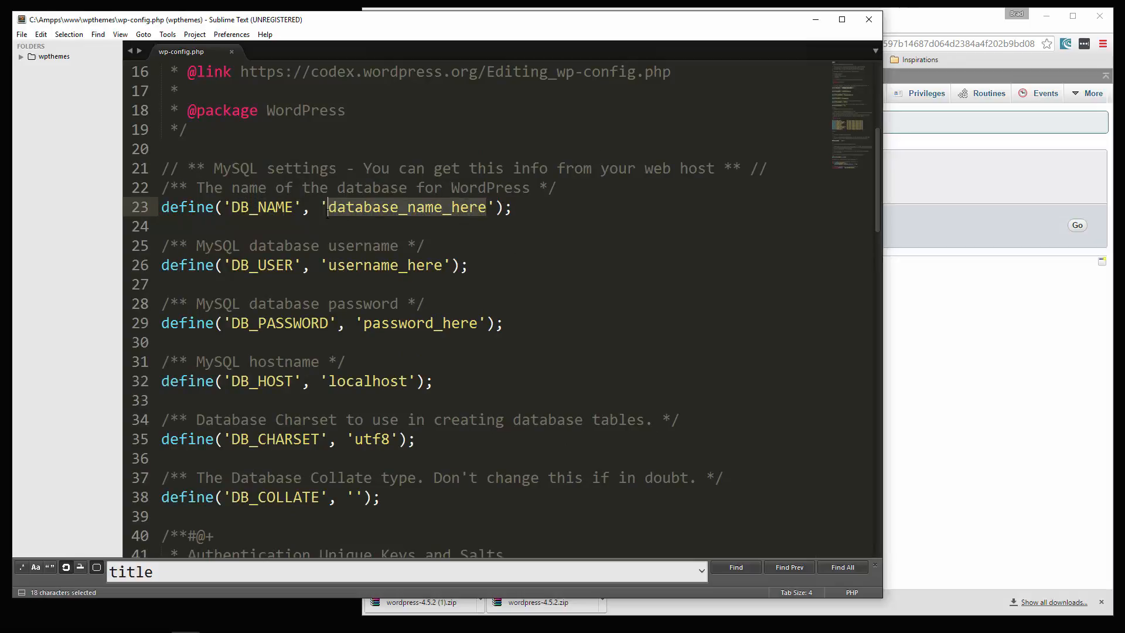
{"action": "type", "text": "wpthemes"}
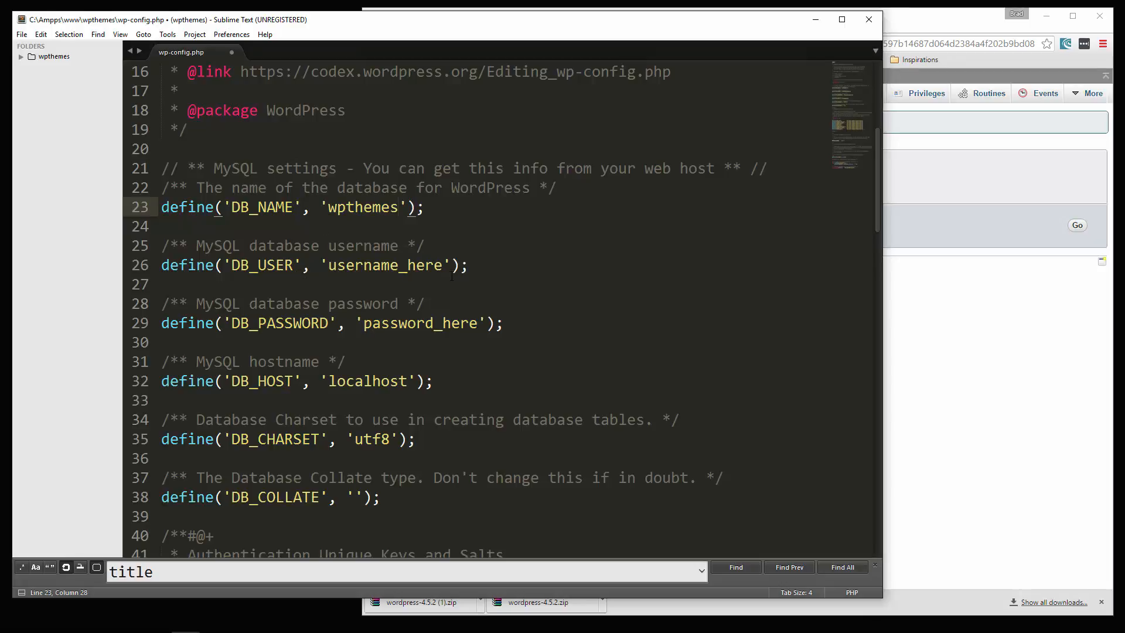
- Set DB_USER to root and fill in the database password
{"action": "left_click_drag", "start_coordinate": [444, 265], "coordinate": [327, 266]}
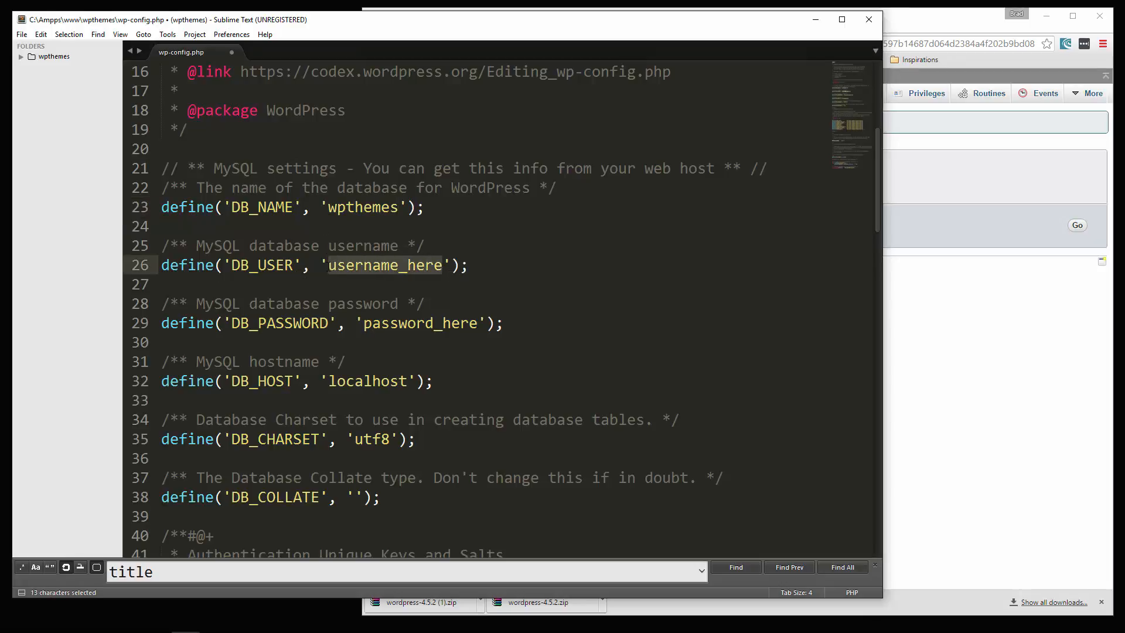
{"action": "type", "text": "root"}
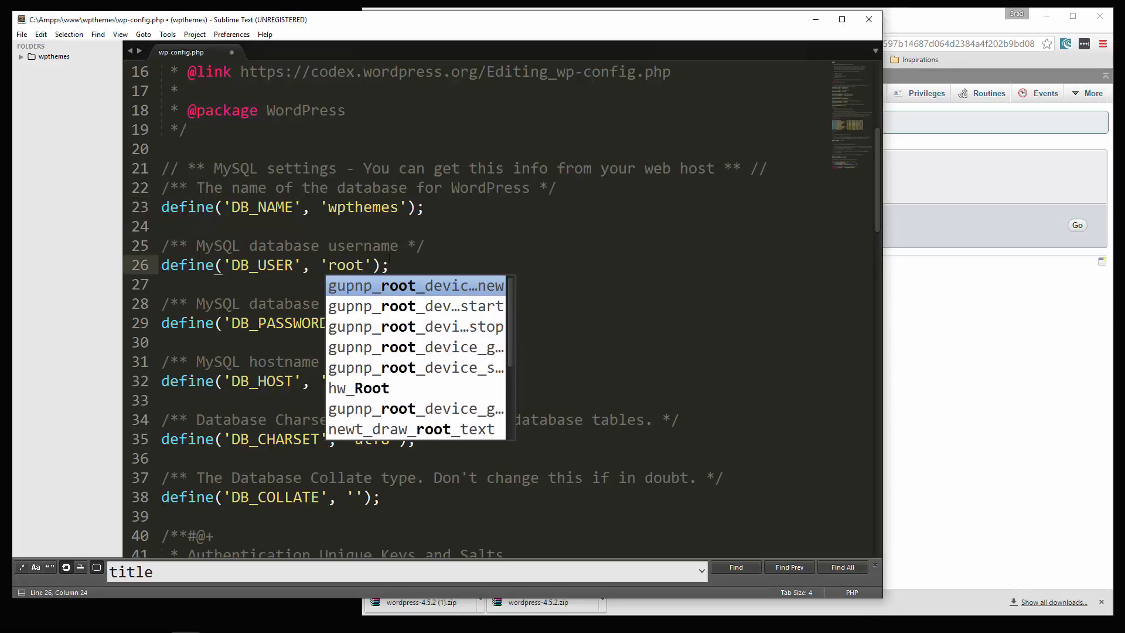
{"action": "left_click", "coordinate": [389, 259]}
{"action": "left_click_drag", "start_coordinate": [478, 323], "coordinate": [364, 323]}
{"action": "type", "text": "123456');"}
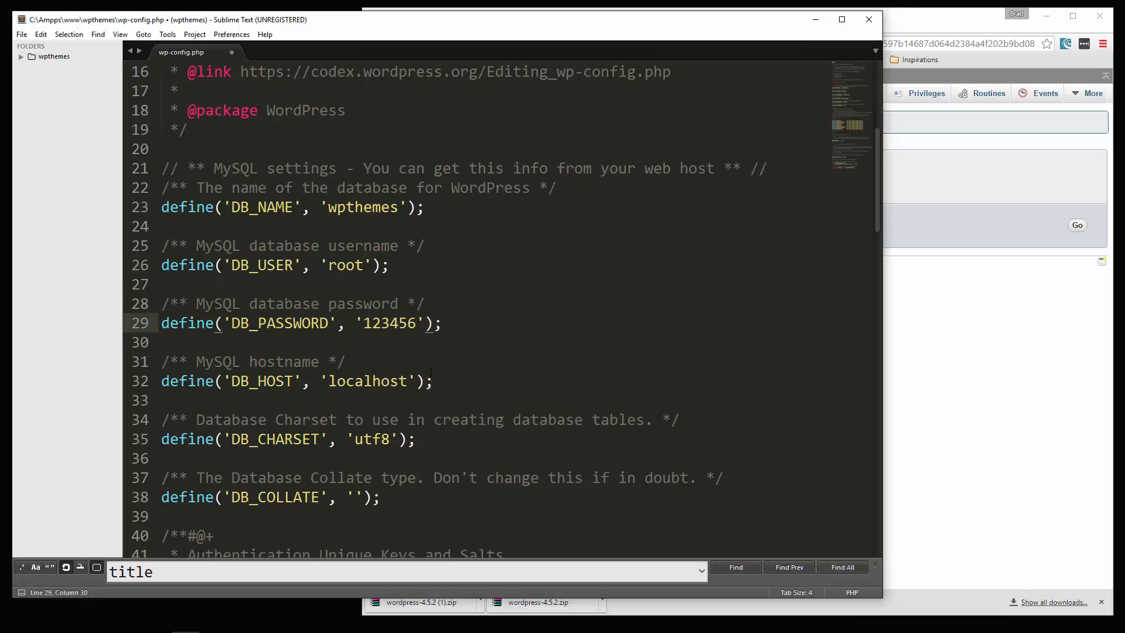
- Check the DB_HOST line and save wp-config.php
{"action": "left_click", "coordinate": [430, 375]}
{"action": "scroll", "coordinate": [501, 433], "scroll_direction": "down", "scroll_amount": 3}
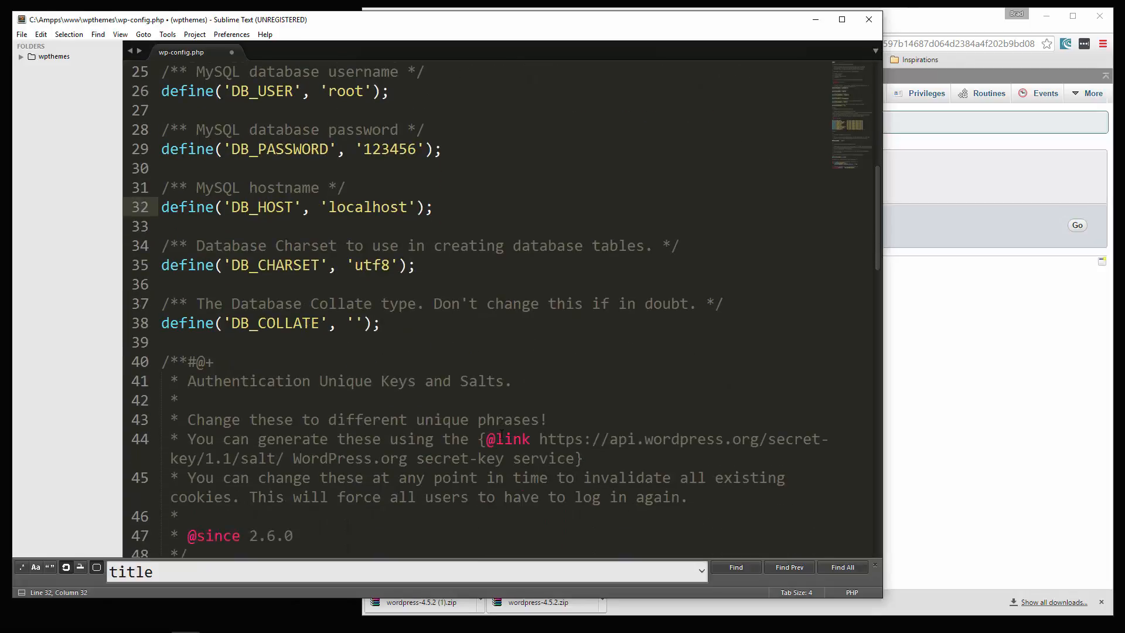
{"action": "scroll", "coordinate": [501, 433], "scroll_direction": "up", "scroll_amount": 3}
{"action": "left_click", "coordinate": [576, 252]}
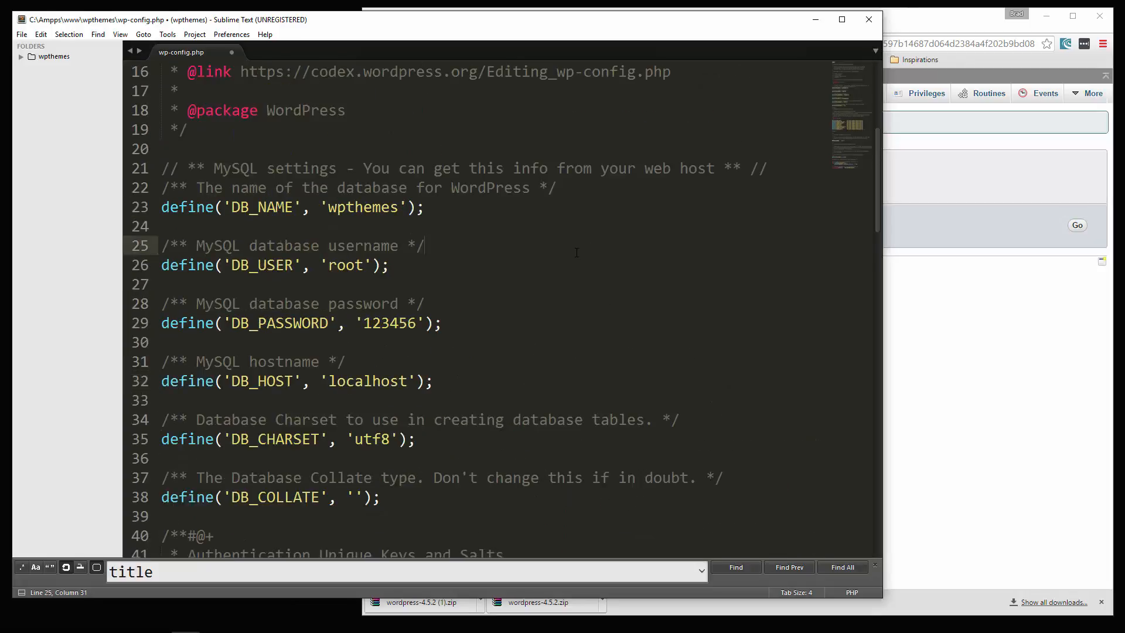
{"action": "key", "text": "ctrl+s"}
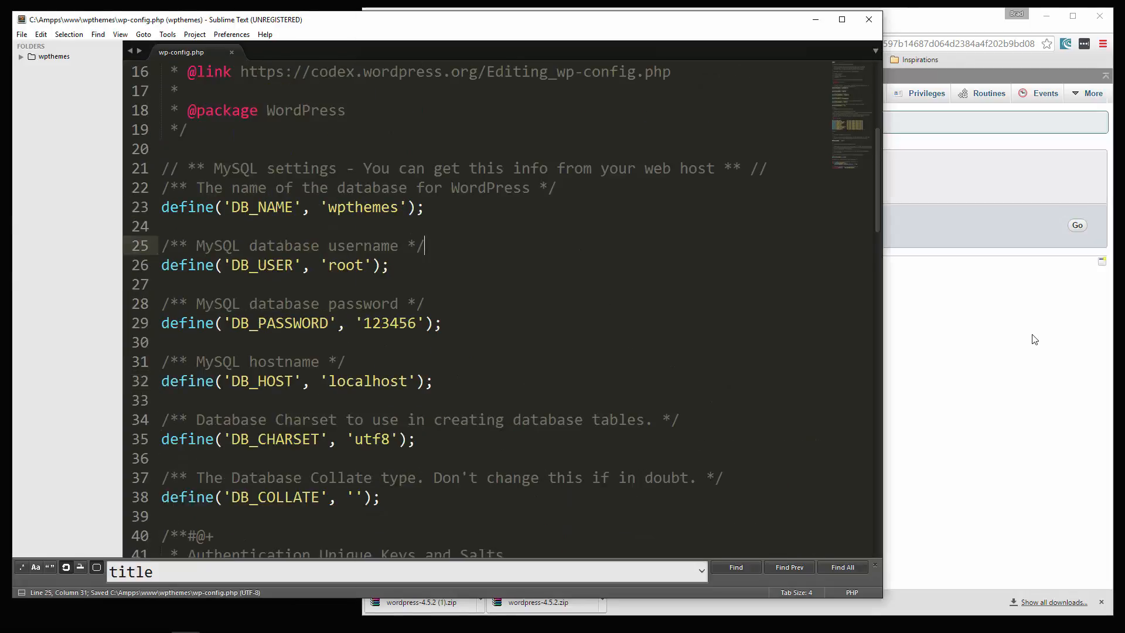
{"action": "left_click", "coordinate": [1034, 340]}
{"action": "left_click", "coordinate": [584, 45]}
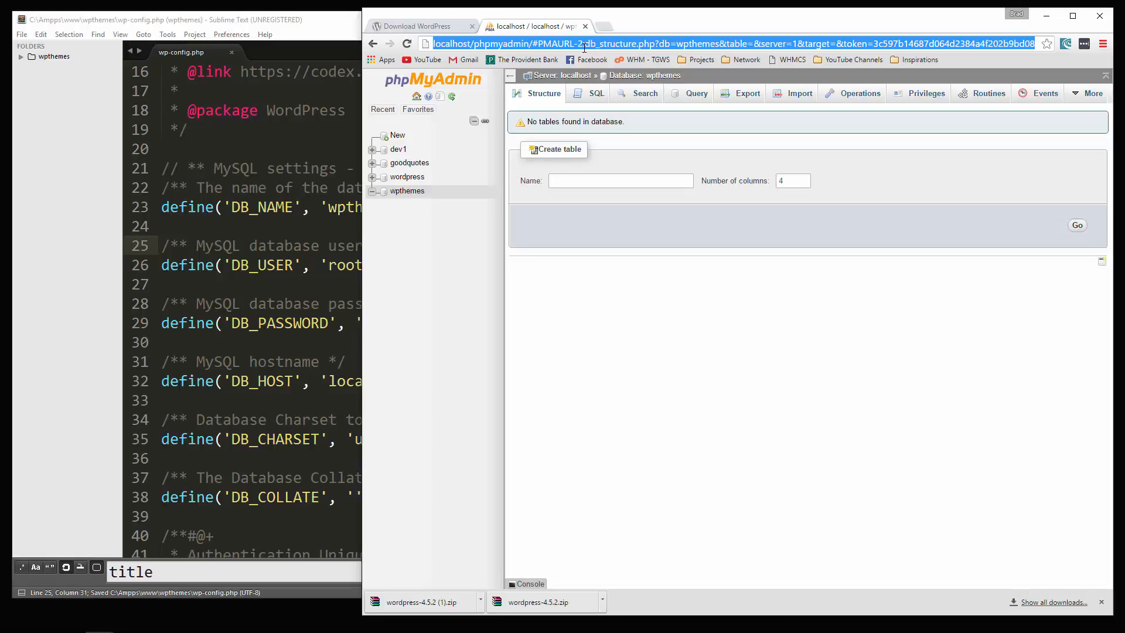
{"action": "type", "text": "http:"}
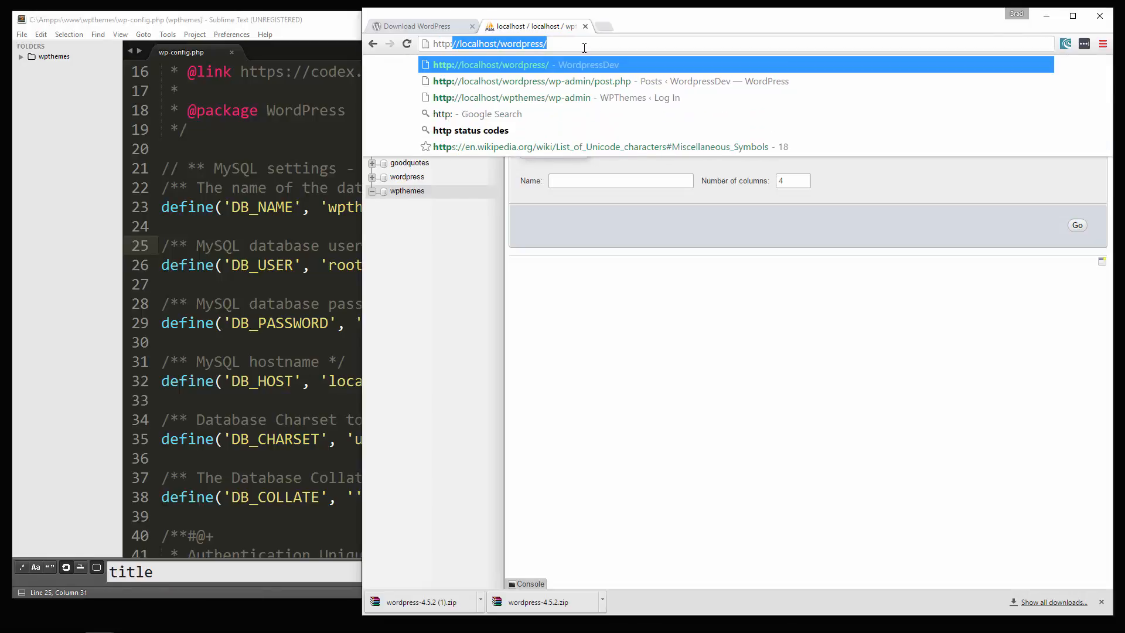
{"action": "type", "text": "//localhost"}
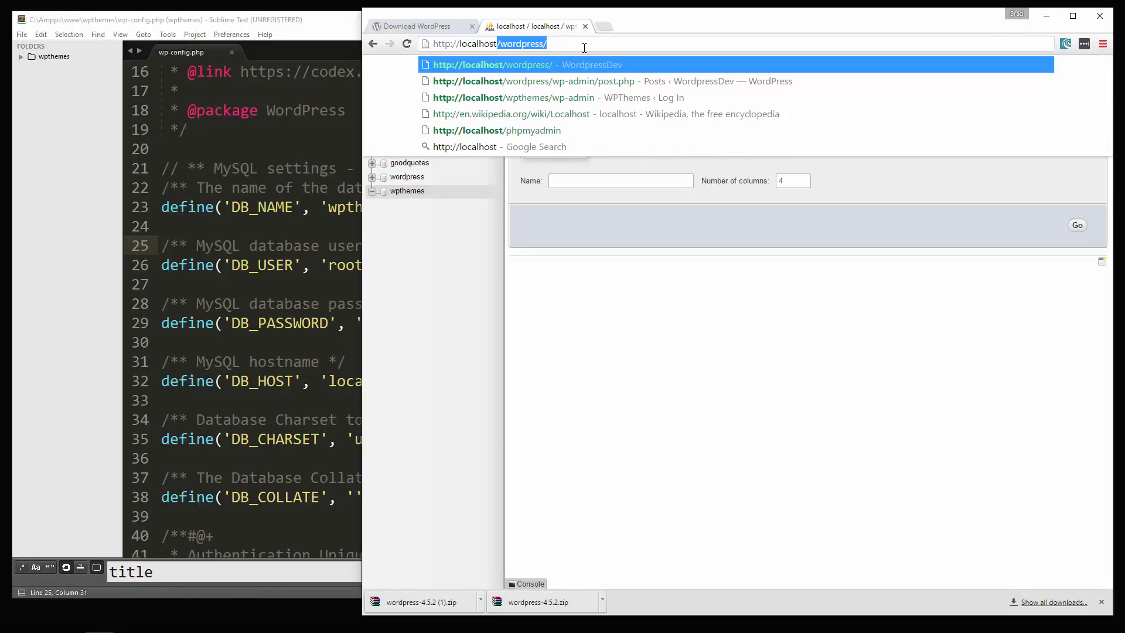
{"action": "type", "text": "/wpthemes"}
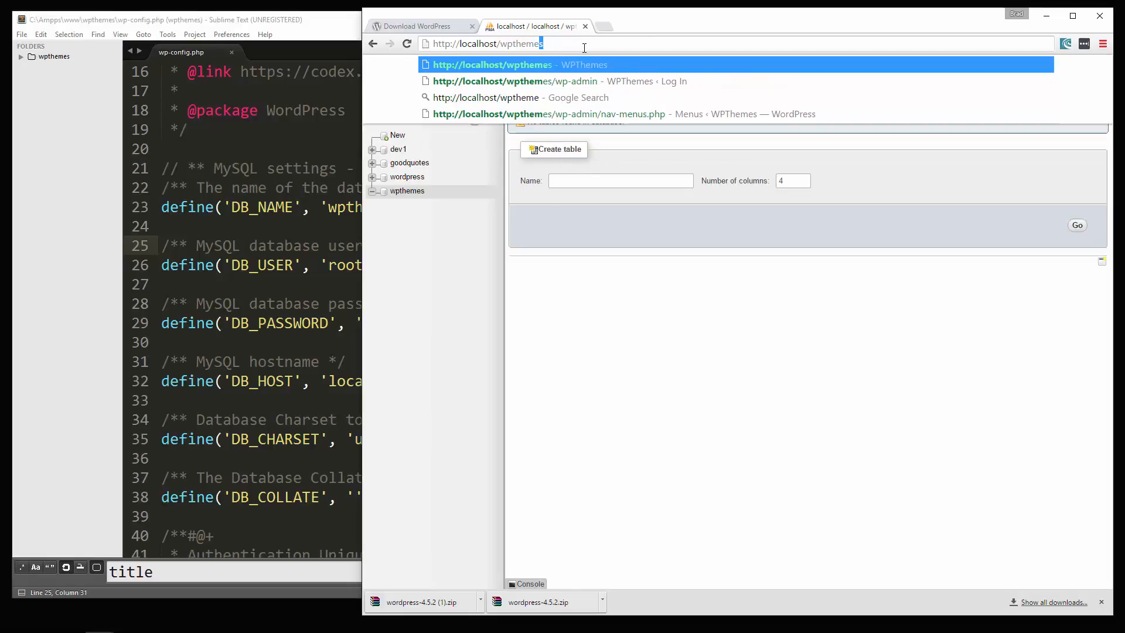
{"action": "key", "text": "Return"}
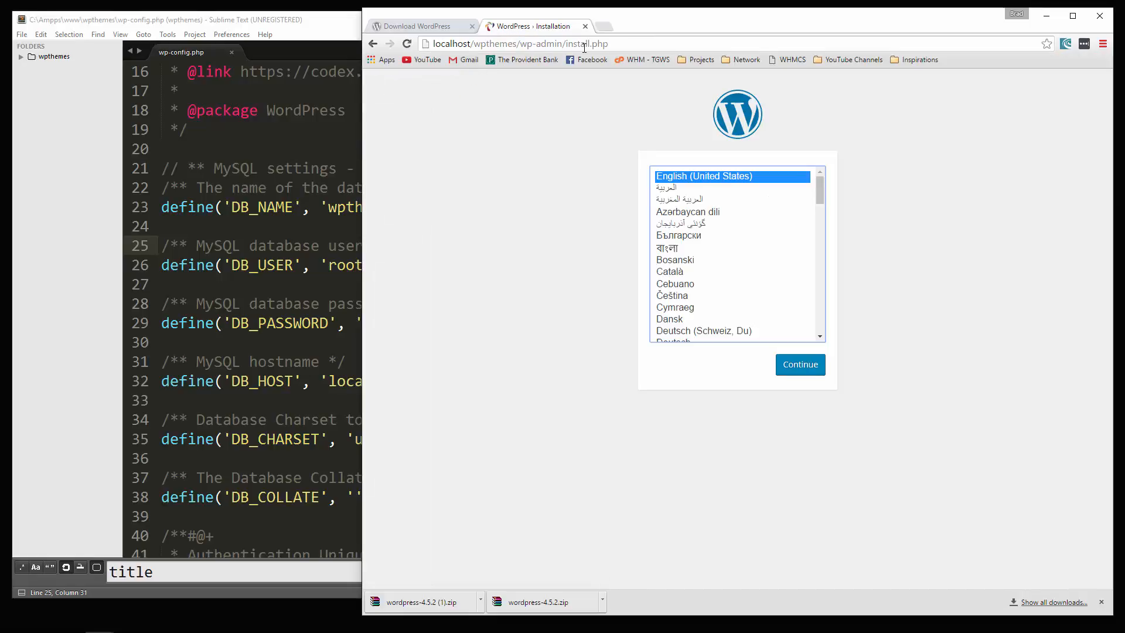
- Continue in English (United States) and set the site title to WordpressDEV, keeping username admin
{"action": "left_click", "coordinate": [786, 366]}
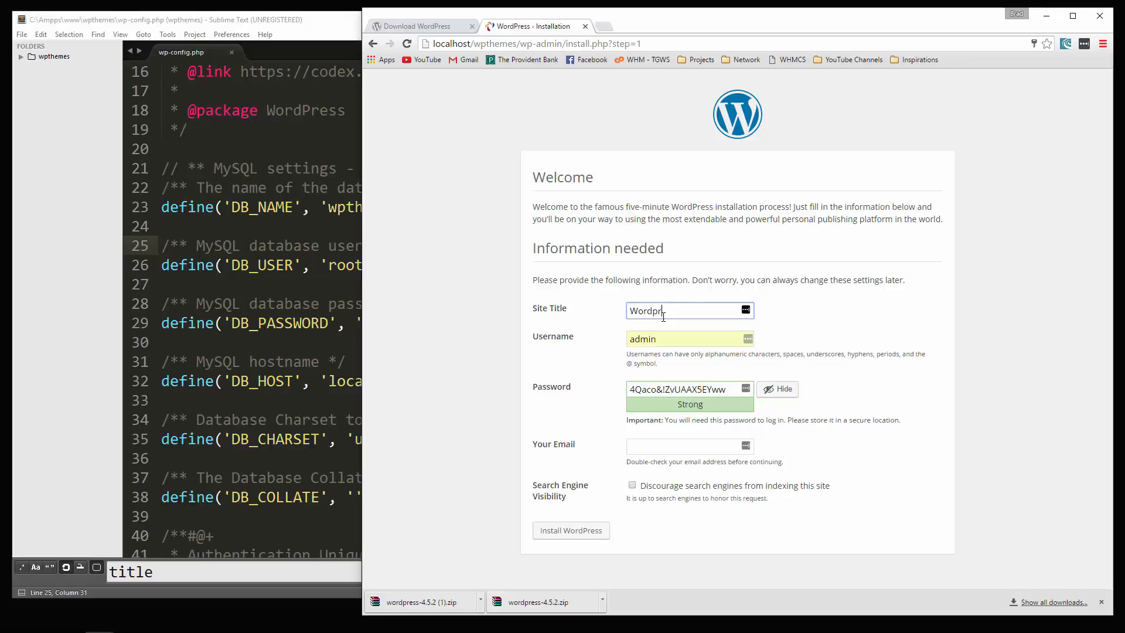
{"action": "key", "text": "BackSpace"}
{"action": "type", "text": "DEV"}
{"action": "left_click", "coordinate": [693, 339]}
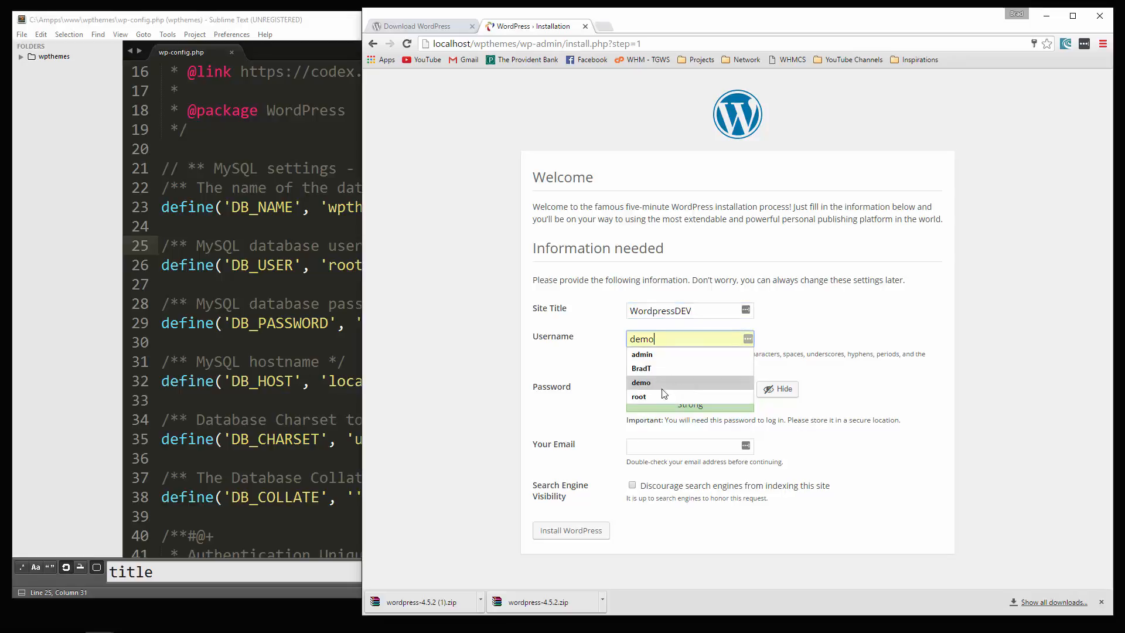
{"action": "left_click", "coordinate": [874, 447]}
- Set and confirm a weak admin password, enter the admin e-mail, and install WordPress
{"action": "triple_click", "coordinate": [696, 389]}
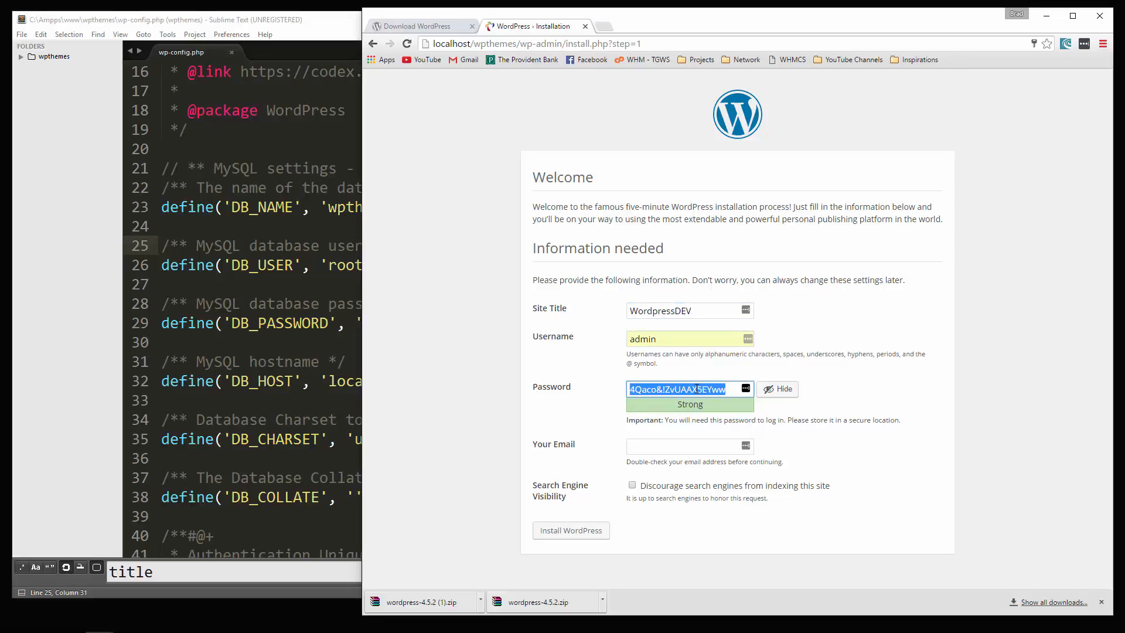
{"action": "type", "text": "123456"}
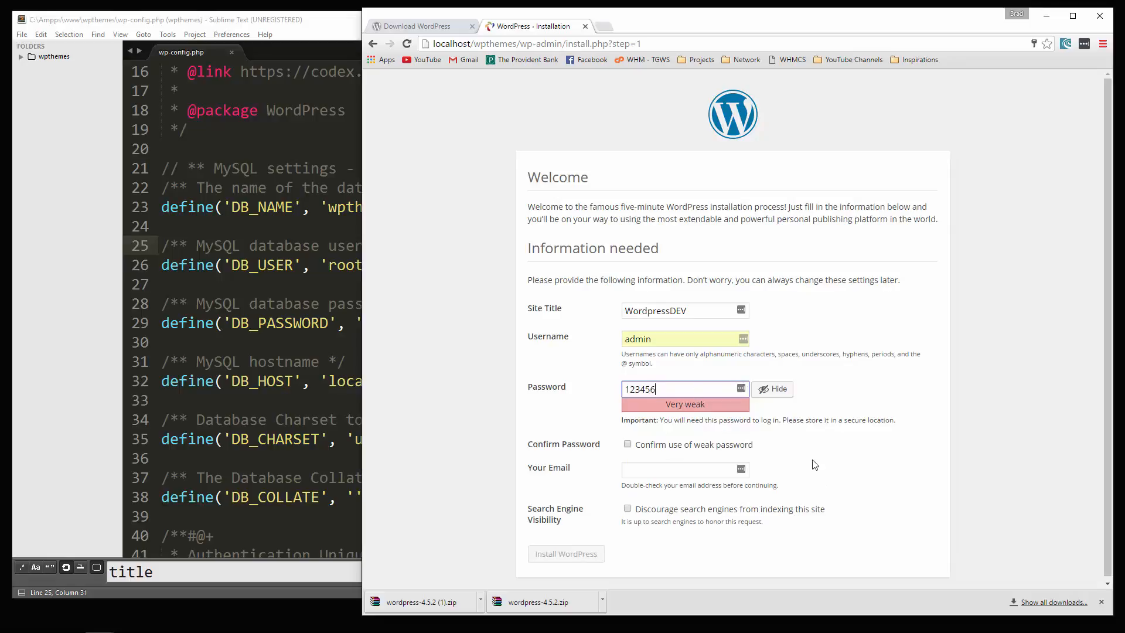
{"action": "left_click", "coordinate": [627, 445]}
{"action": "left_click", "coordinate": [647, 472]}
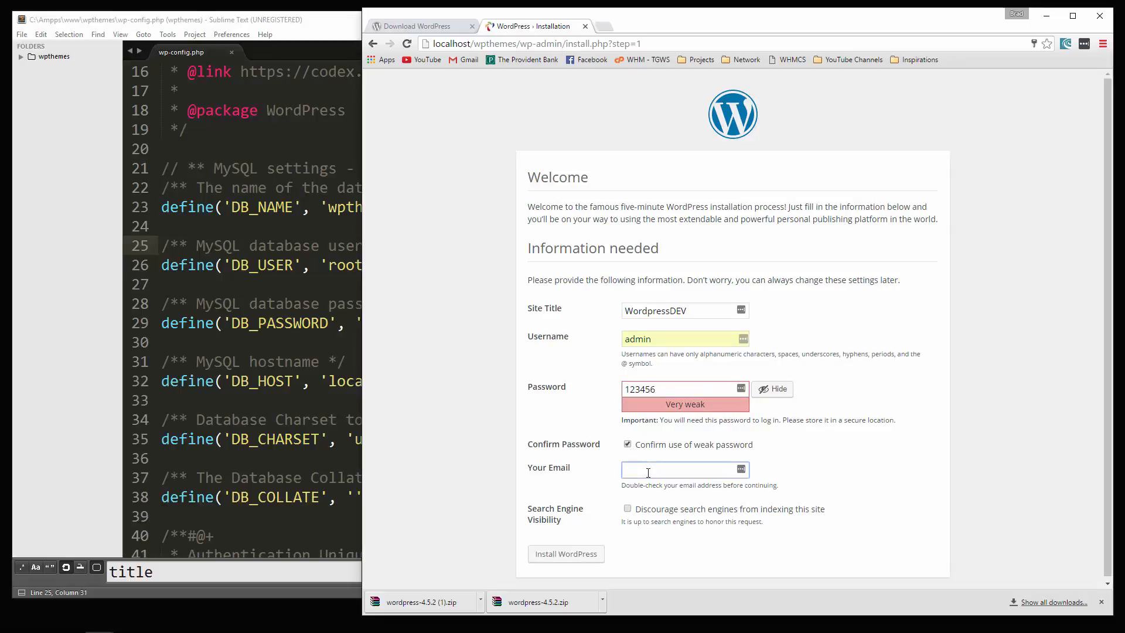
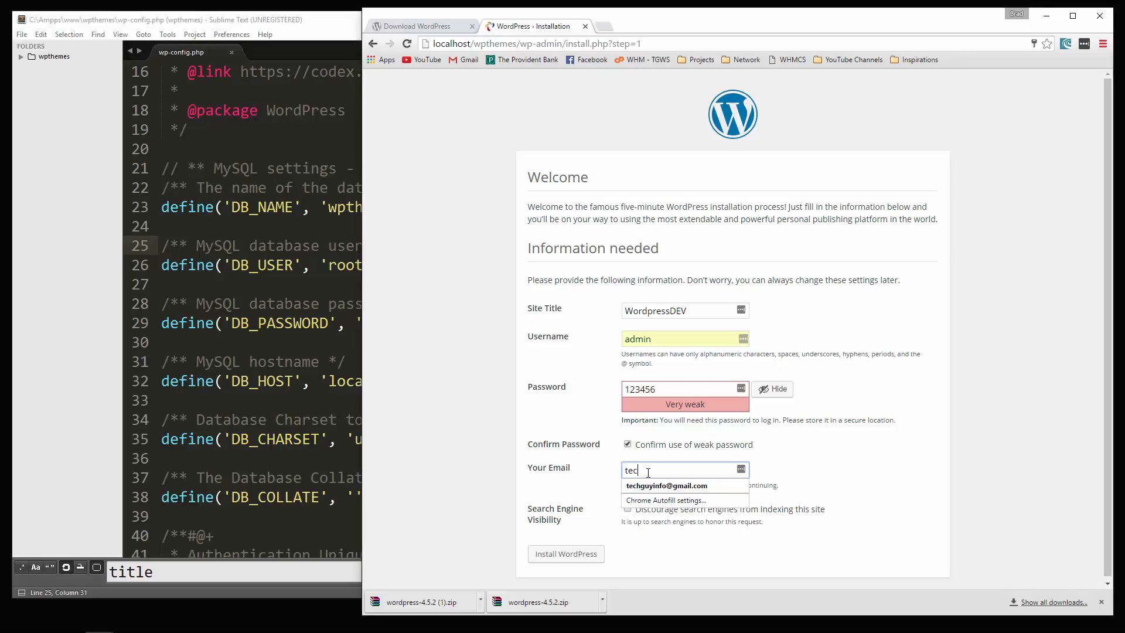
{"action": "left_click", "coordinate": [771, 579]}
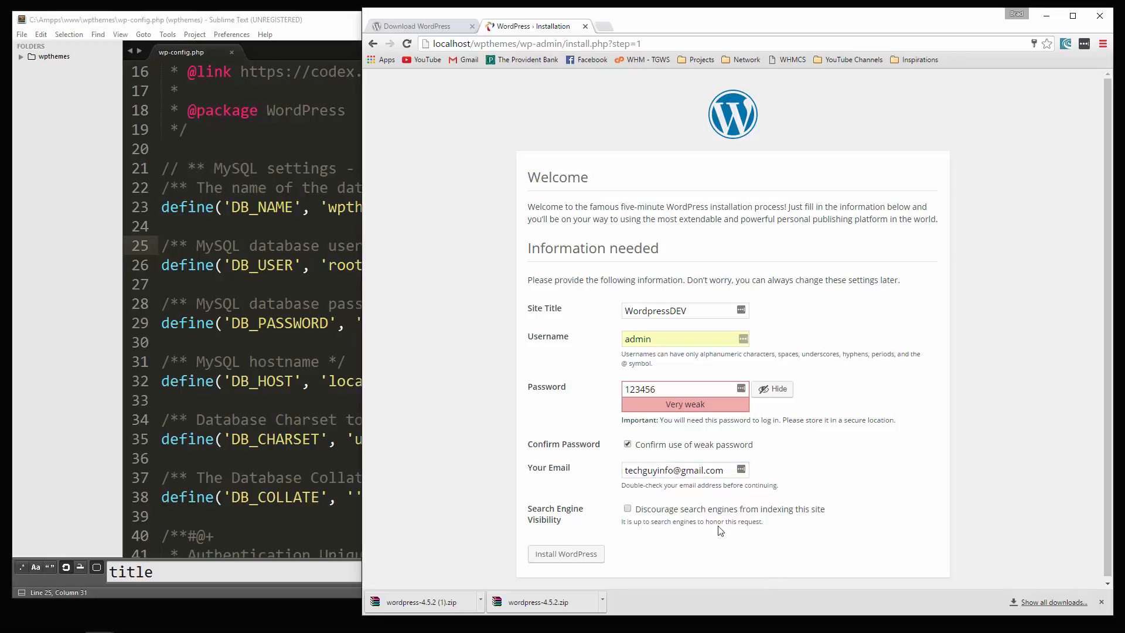
{"action": "left_click", "coordinate": [565, 554]}
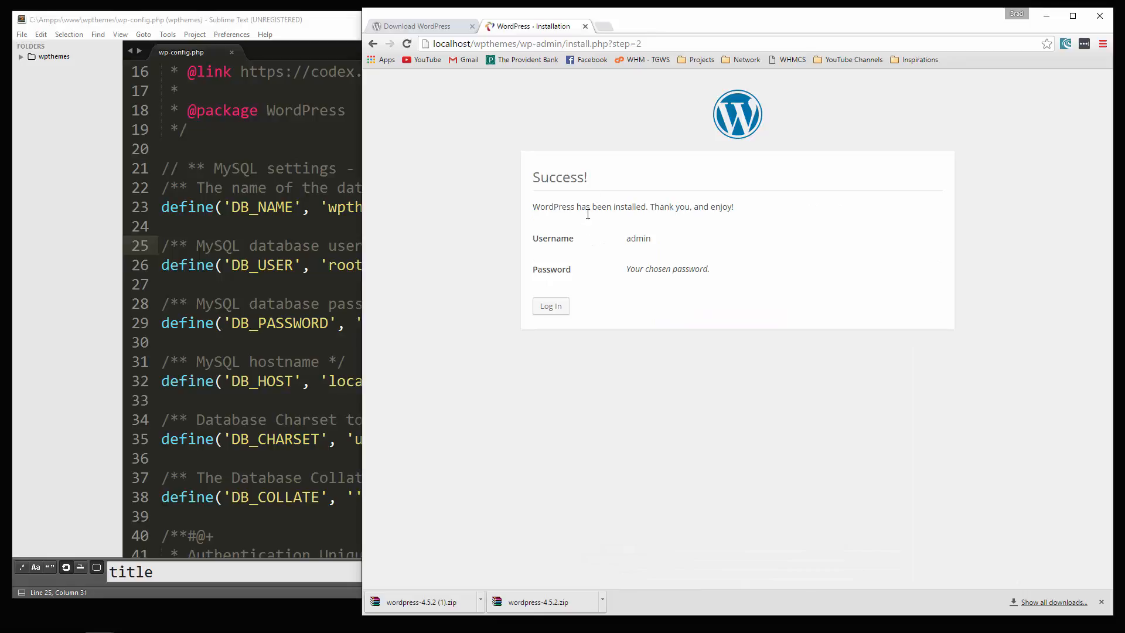
- Log in to the new WordPress site with the admin password
{"action": "left_click", "coordinate": [548, 306]}
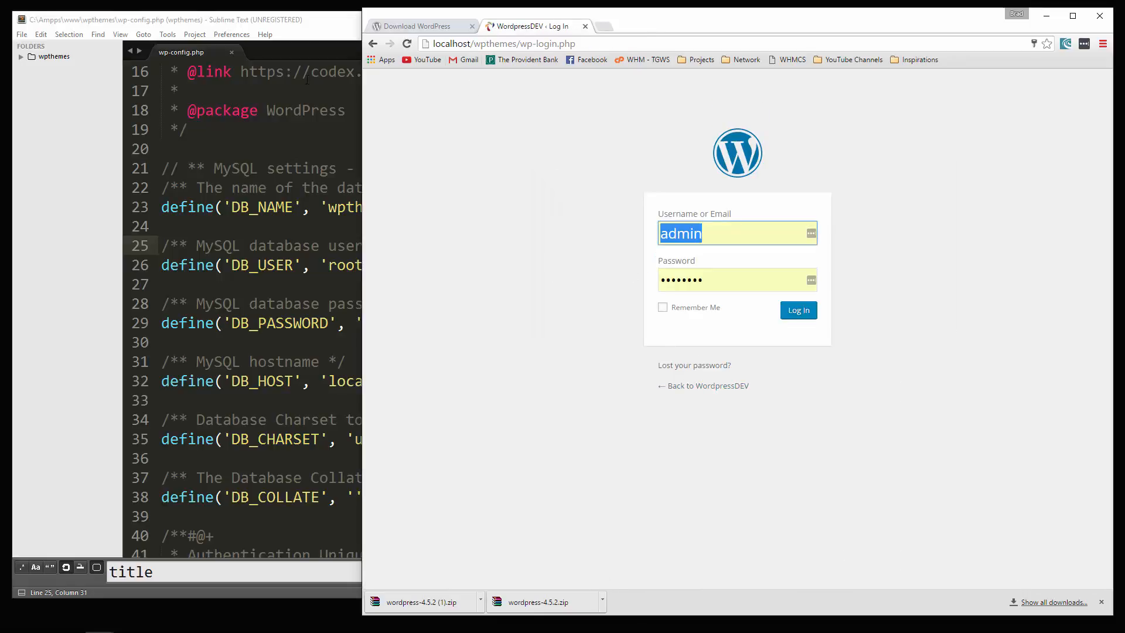
{"action": "key", "text": "Tab"}
{"action": "type", "text": "12"}
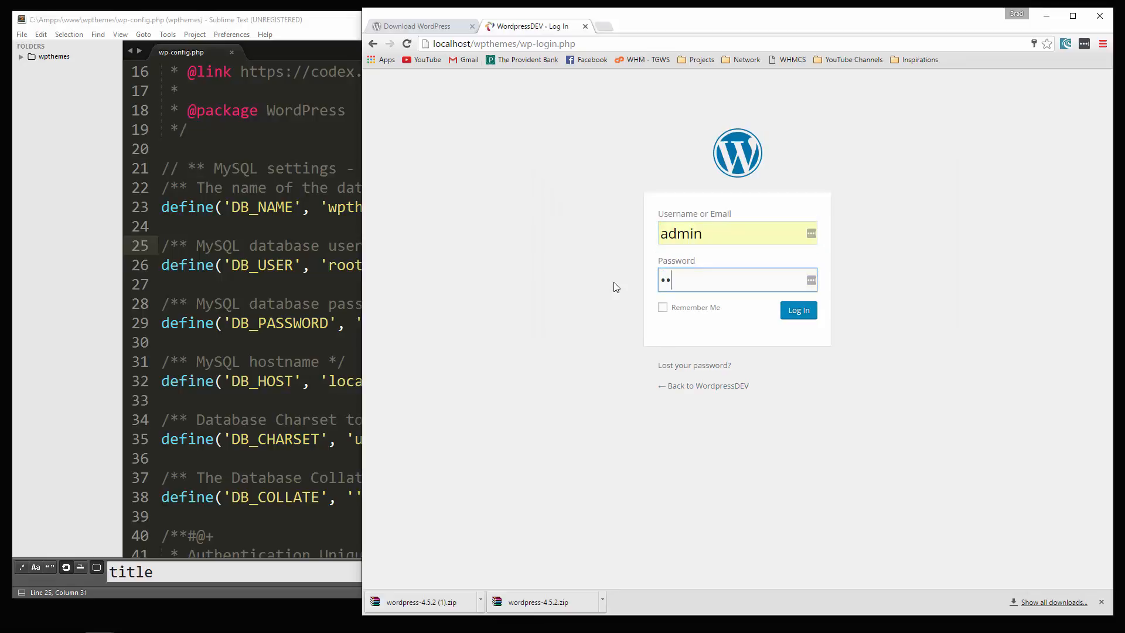
{"action": "type", "text": "3456"}
{"action": "left_click", "coordinate": [804, 312]}
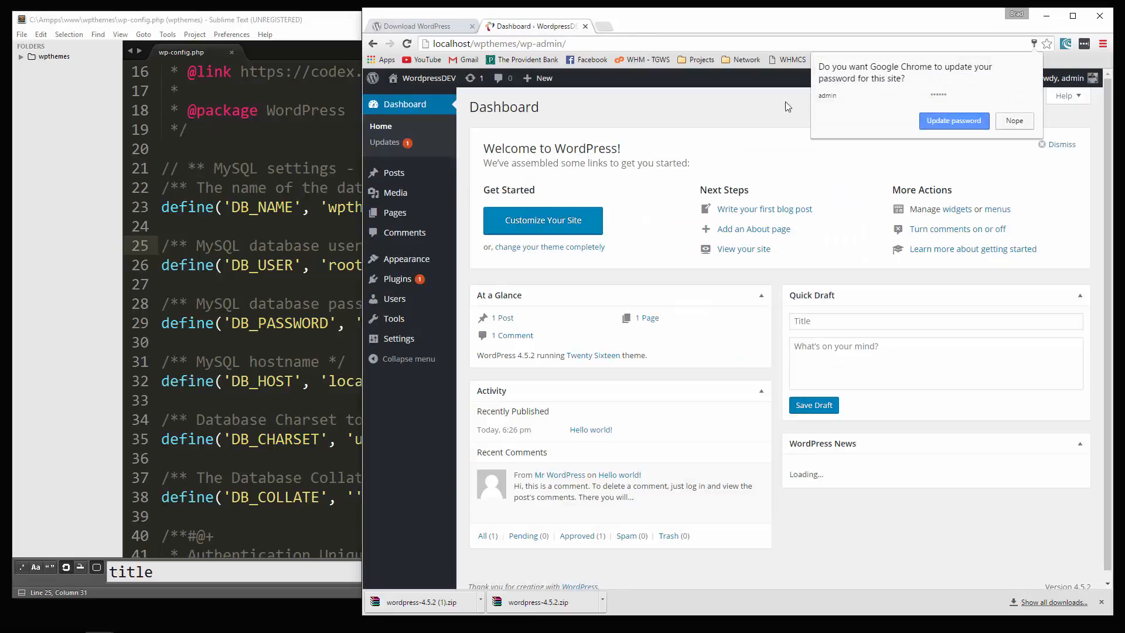
- Open the public site in a new tab and switch to its front page
{"action": "mouse_move", "coordinate": [422, 79]}
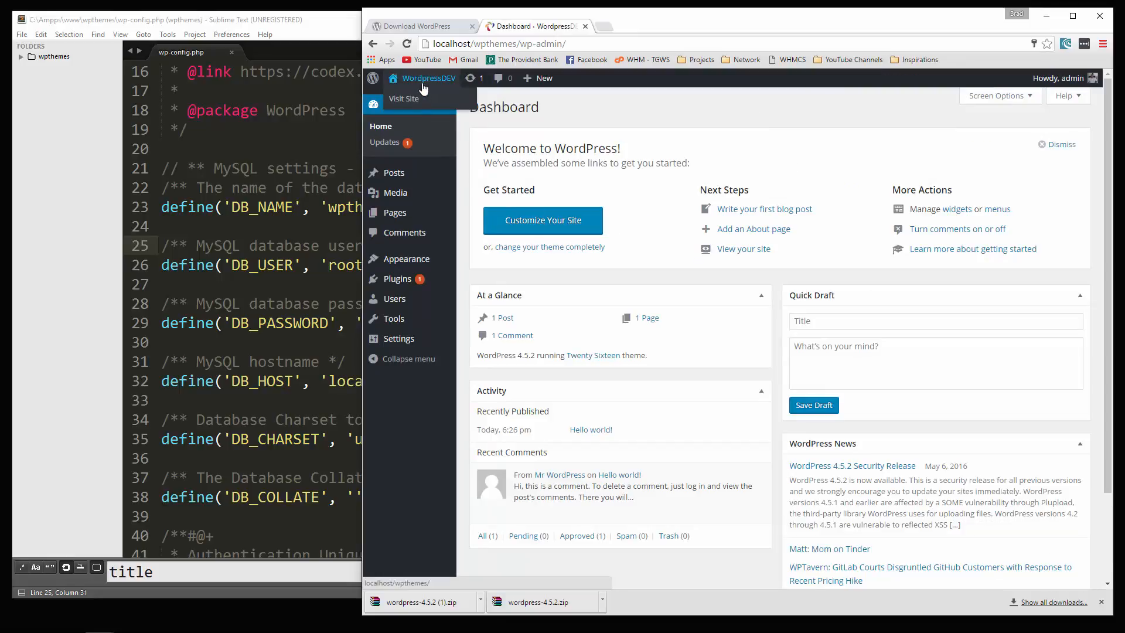
{"action": "right_click", "coordinate": [400, 104]}
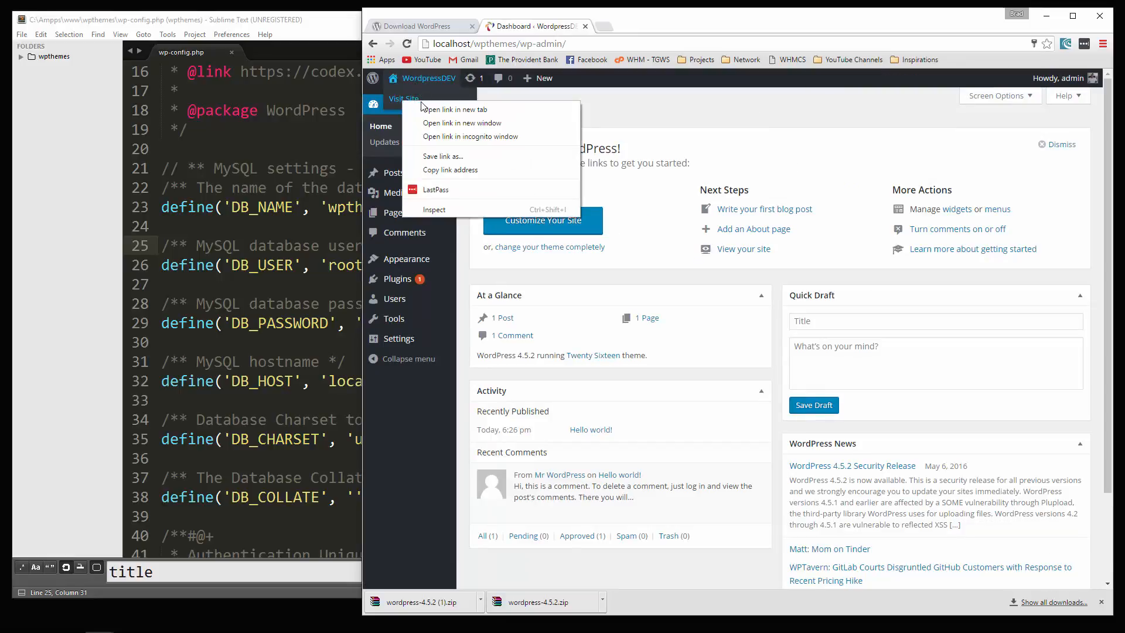
{"action": "left_click", "coordinate": [421, 109]}
{"action": "left_click", "coordinate": [644, 26]}
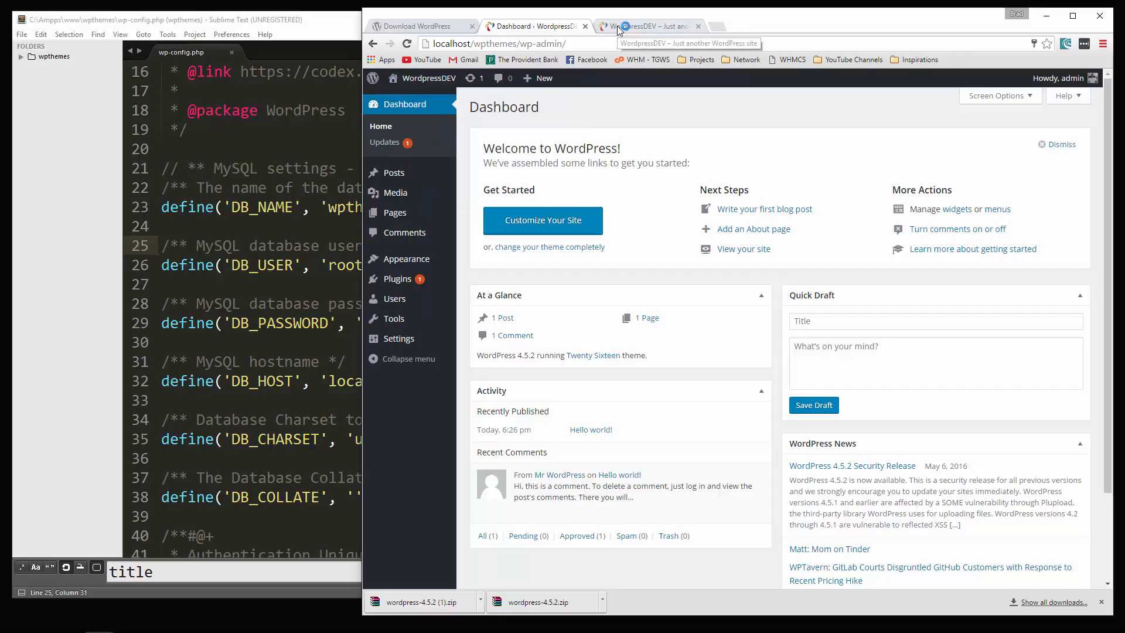
{"action": "scroll", "coordinate": [643, 223], "scroll_direction": "down", "scroll_amount": 5}
{"action": "scroll", "coordinate": [656, 232], "scroll_direction": "up", "scroll_amount": 5}
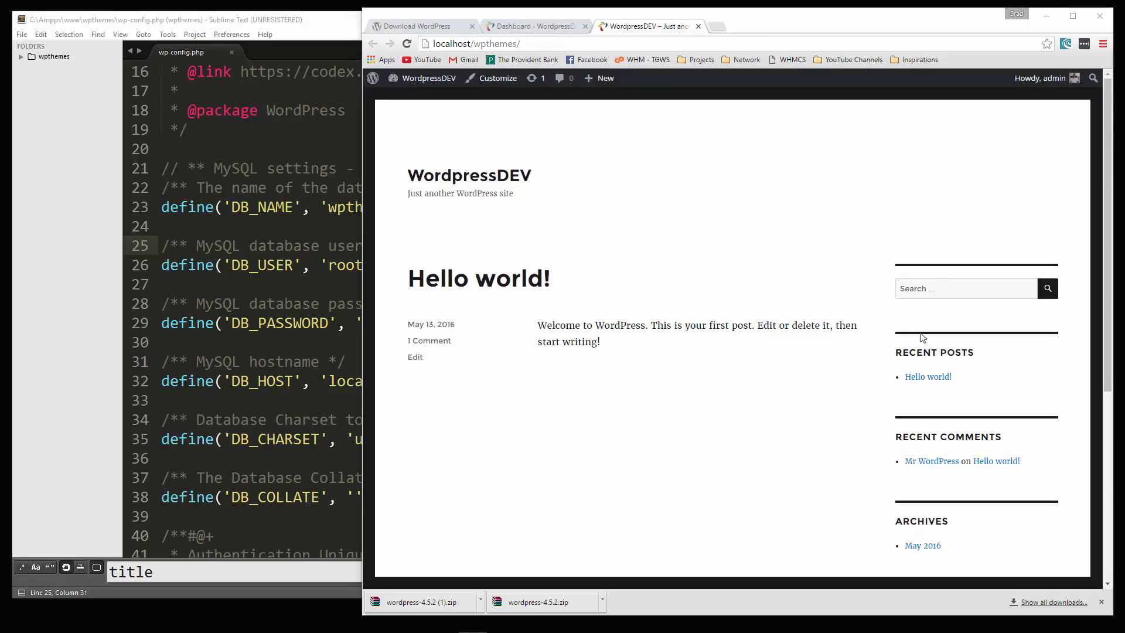
{"action": "left_click", "coordinate": [520, 21]}
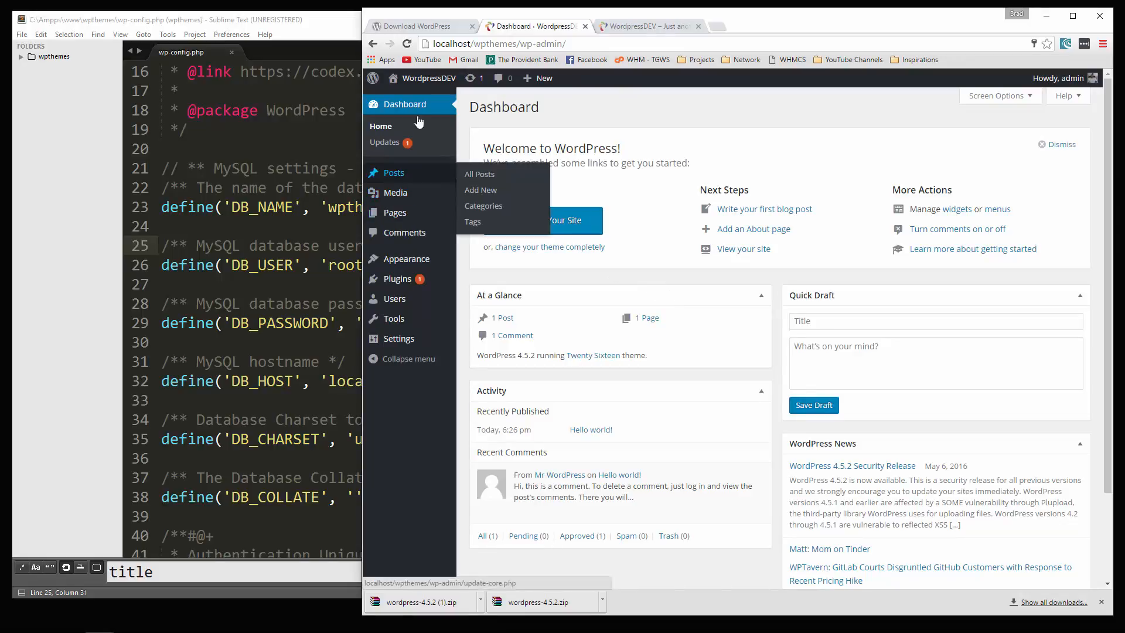
- Browse the Posts, Categories and Pages lists, then go to Appearance > Themes
{"action": "left_click", "coordinate": [391, 172]}
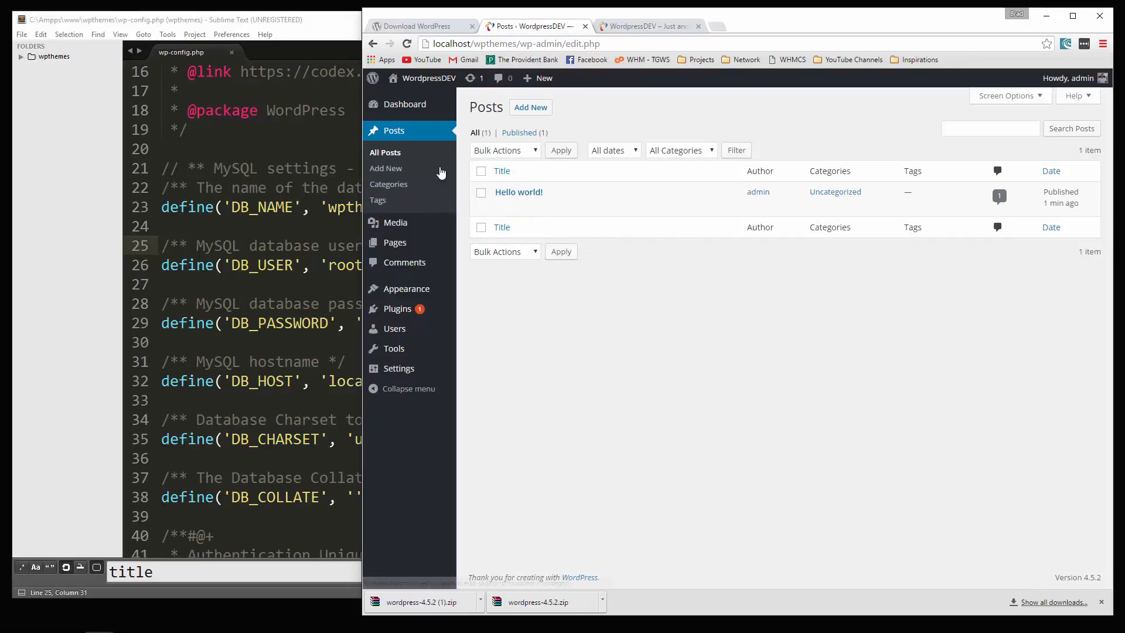
{"action": "left_click", "coordinate": [398, 187]}
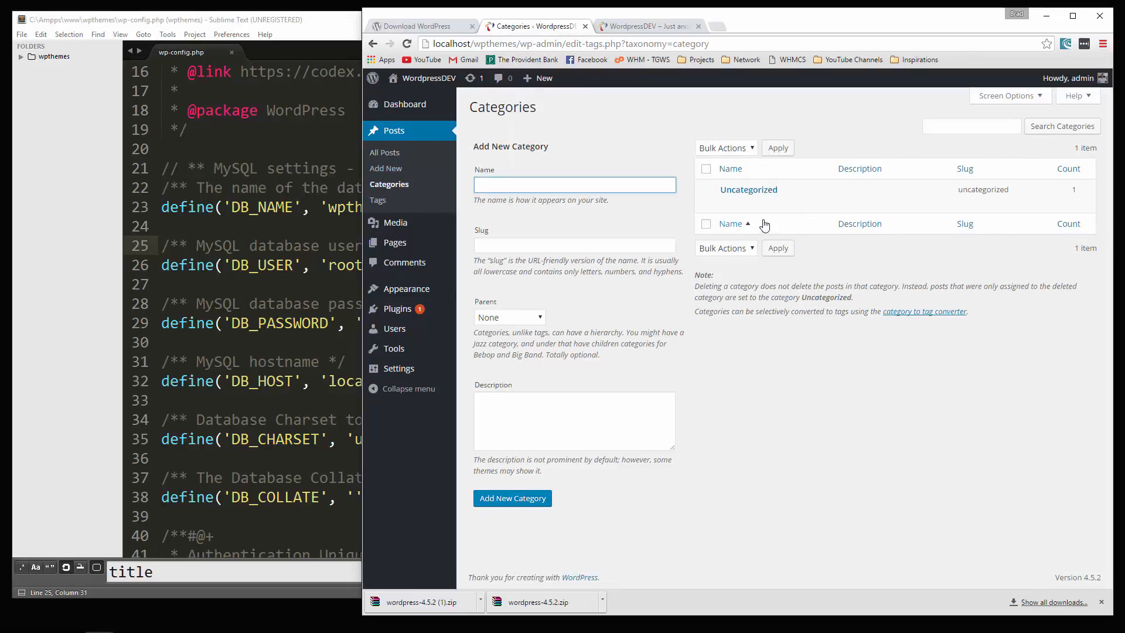
{"action": "left_click", "coordinate": [398, 242]}
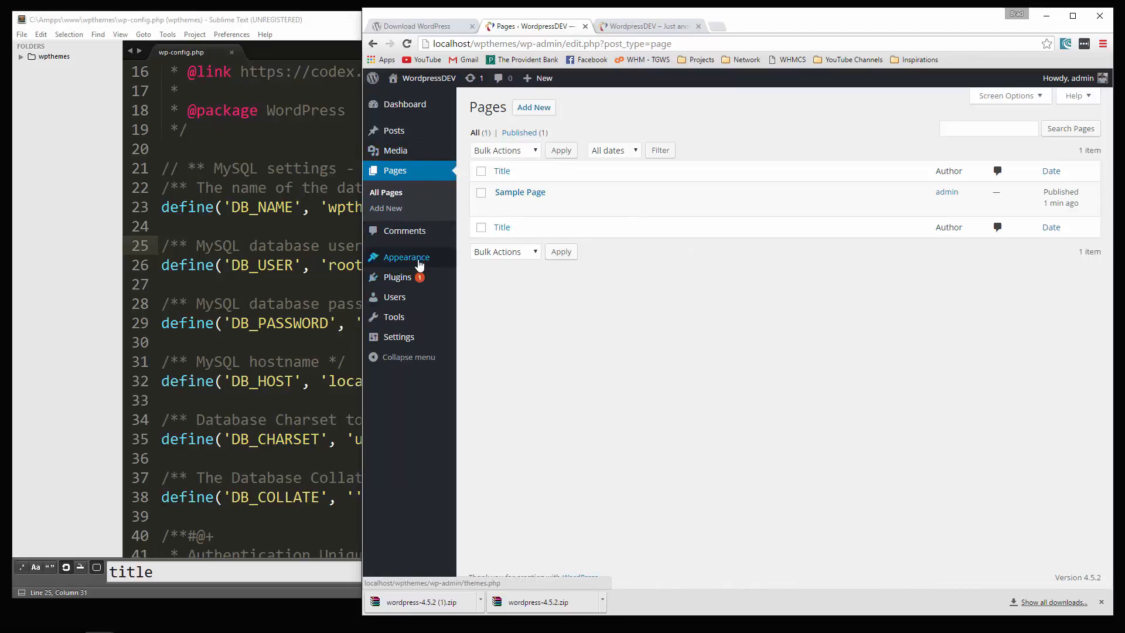
{"action": "mouse_move", "coordinate": [420, 264]}
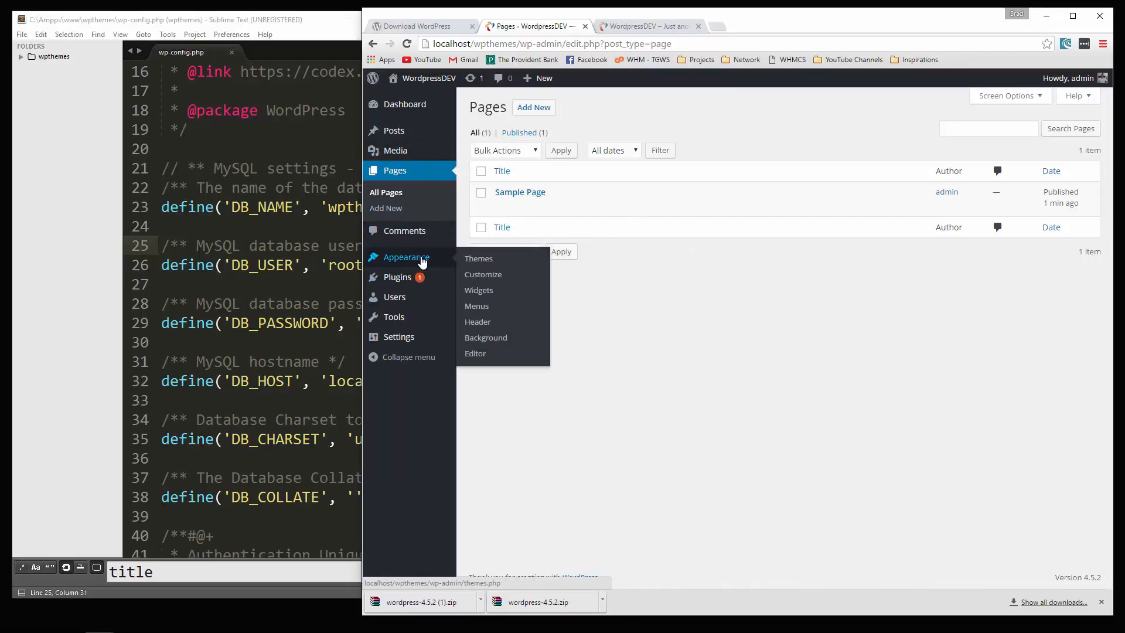
{"action": "left_click", "coordinate": [484, 265]}
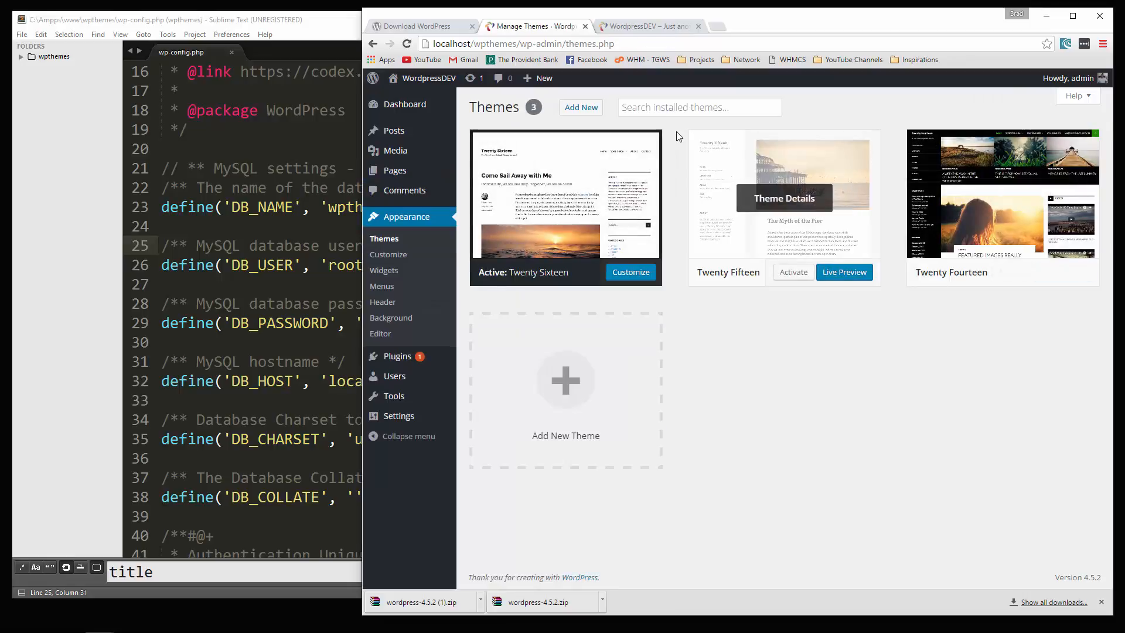